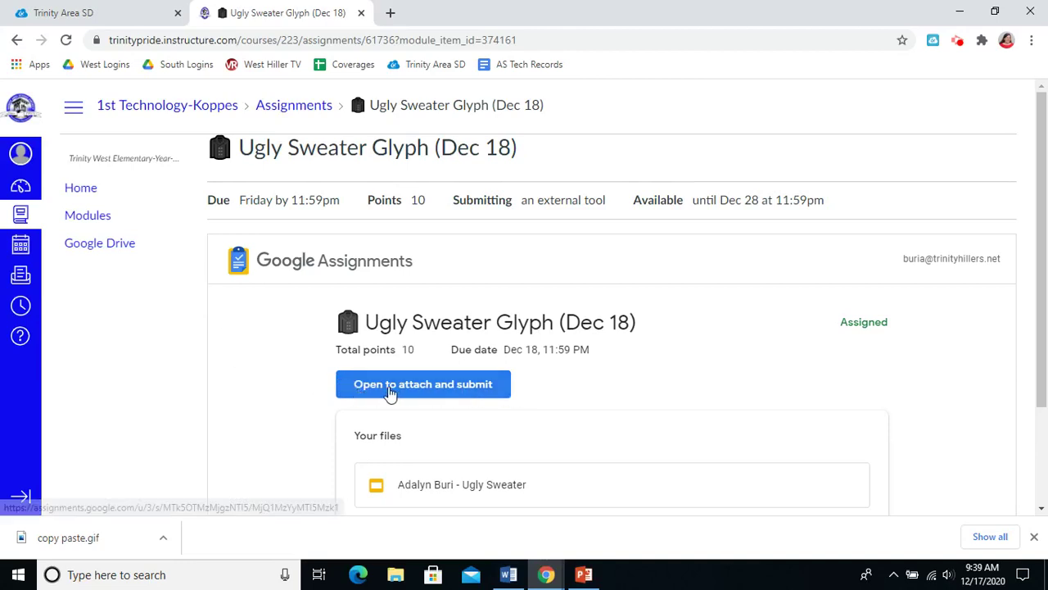
# Open the Ugly Sweater slides through the assignment and paste three copies of the blue square on slide 1
pyautogui.click(439, 386)
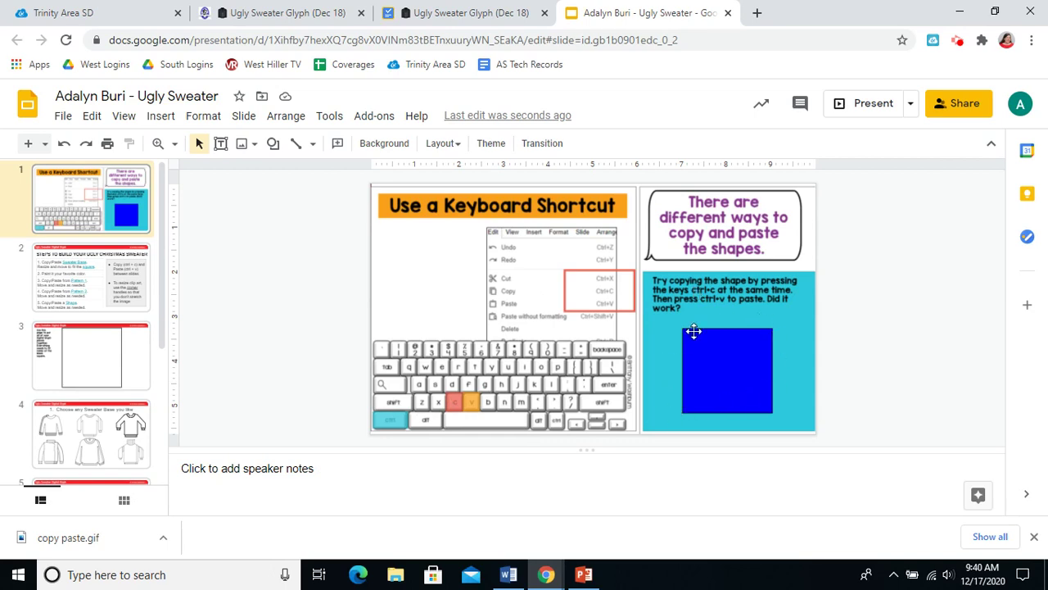
pyautogui.click(720, 361)
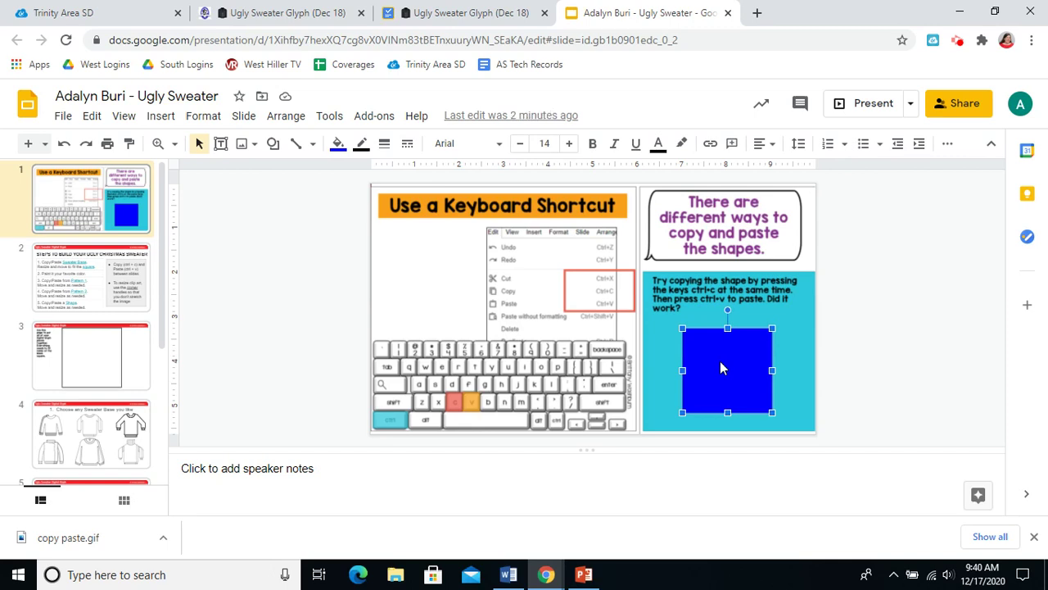
pyautogui.hotkey('ctrl', 'v')
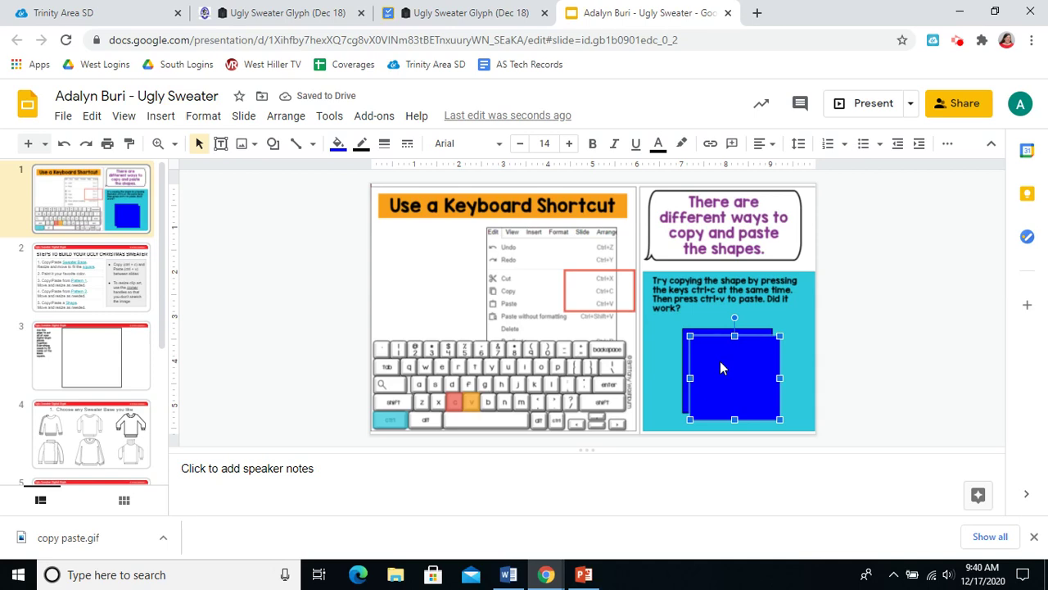
pyautogui.hotkey('ctrl', 'v')
pyautogui.hotkey('ctrl', 'v')
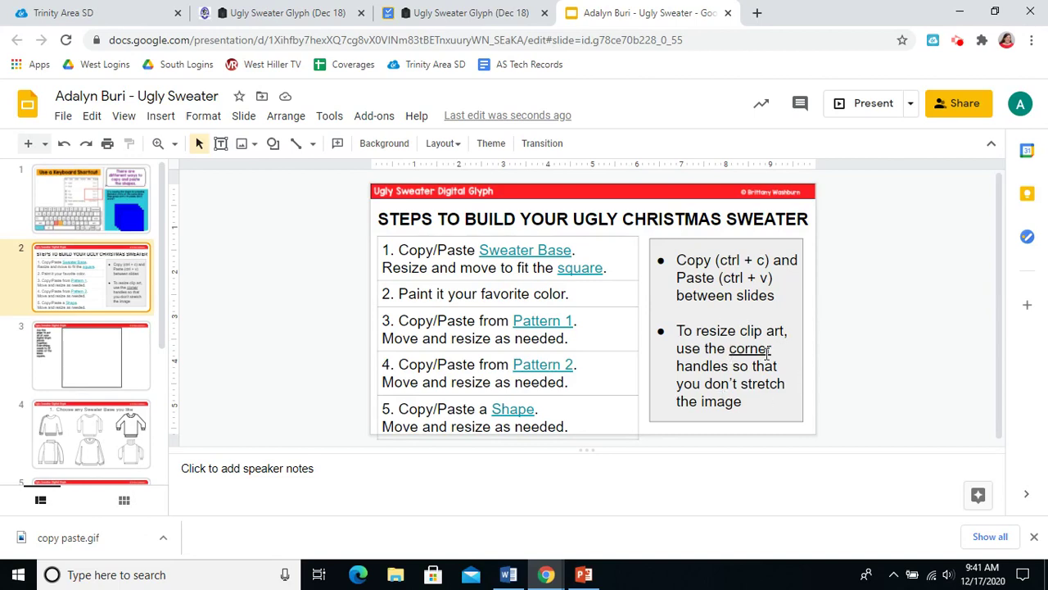
# Copy the thick-outlined sweater base from the upper right of slide 4 and paste it onto slide 3
pyautogui.click(75, 354)
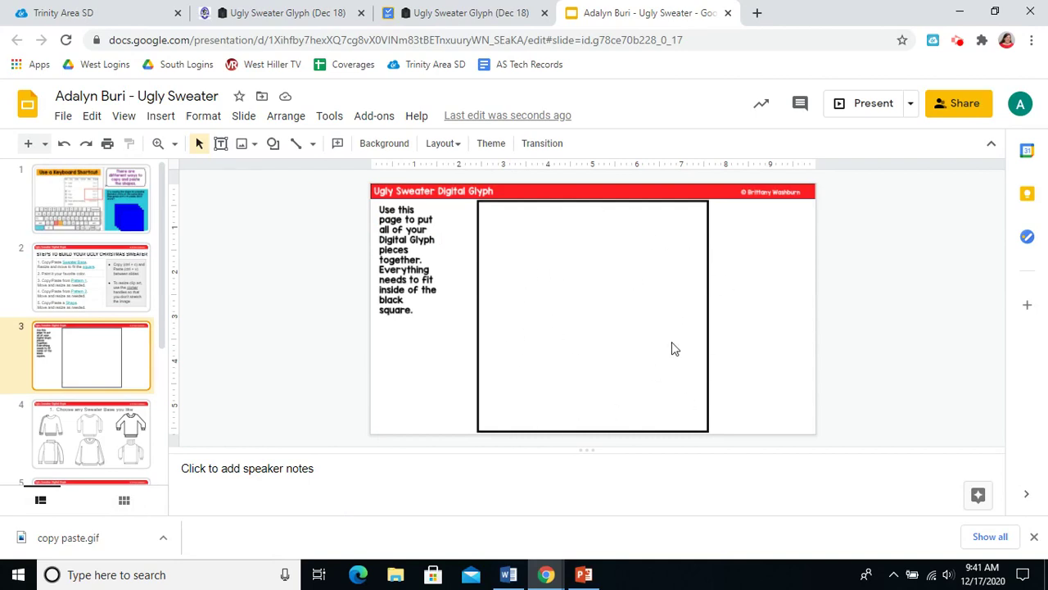
pyautogui.click(89, 434)
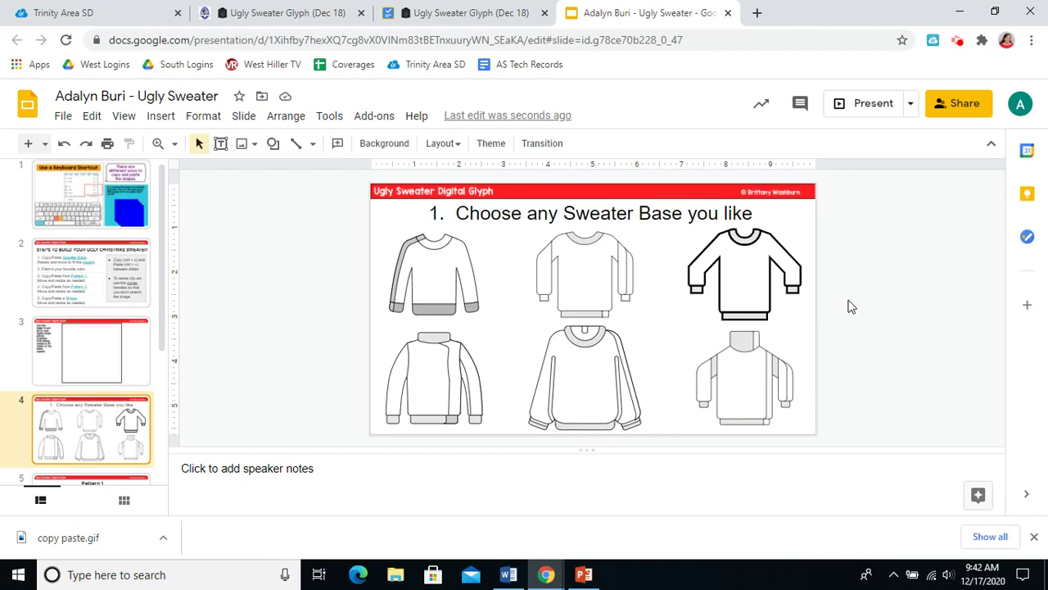
pyautogui.click(747, 264)
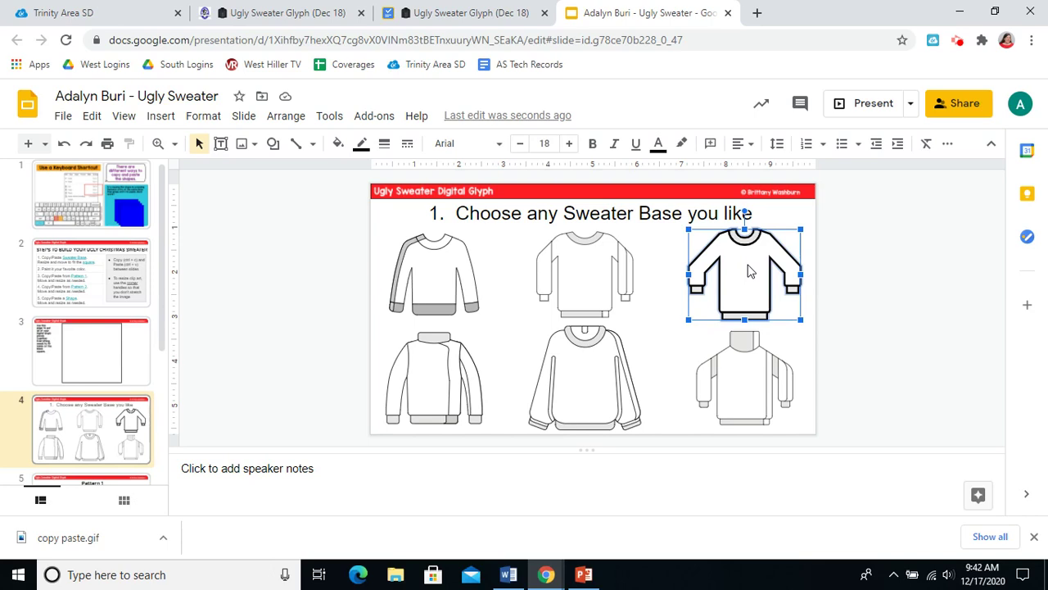
pyautogui.click(88, 343)
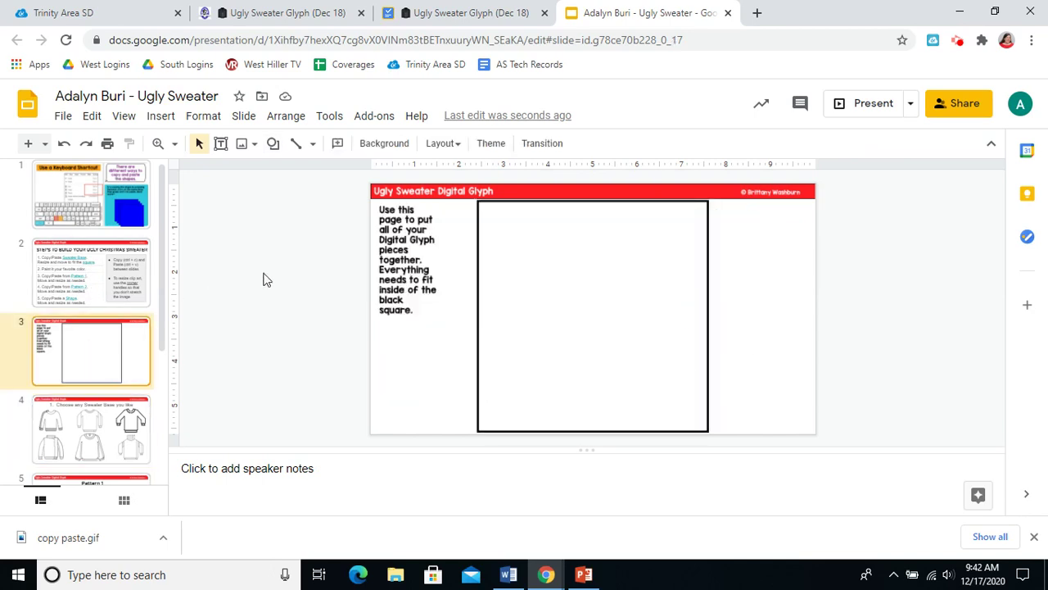
pyautogui.hotkey('ctrl', 'v')
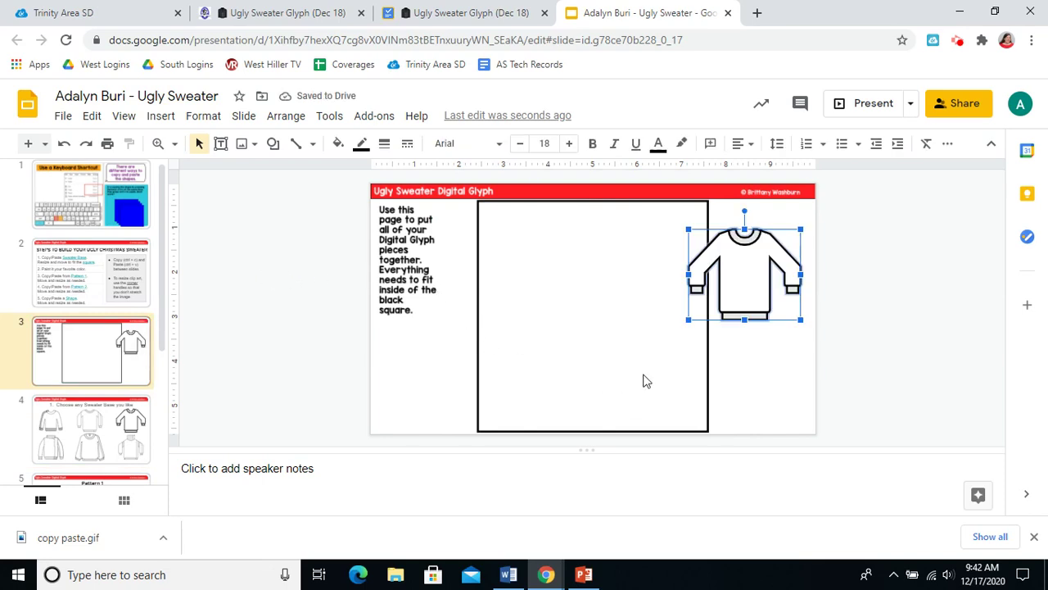
# Move the sweater inside the black square on slide 3 and enlarge it proportionally to nearly fill the square
pyautogui.click(750, 268)
pyautogui.moveTo(750, 268); pyautogui.dragTo(548, 254)
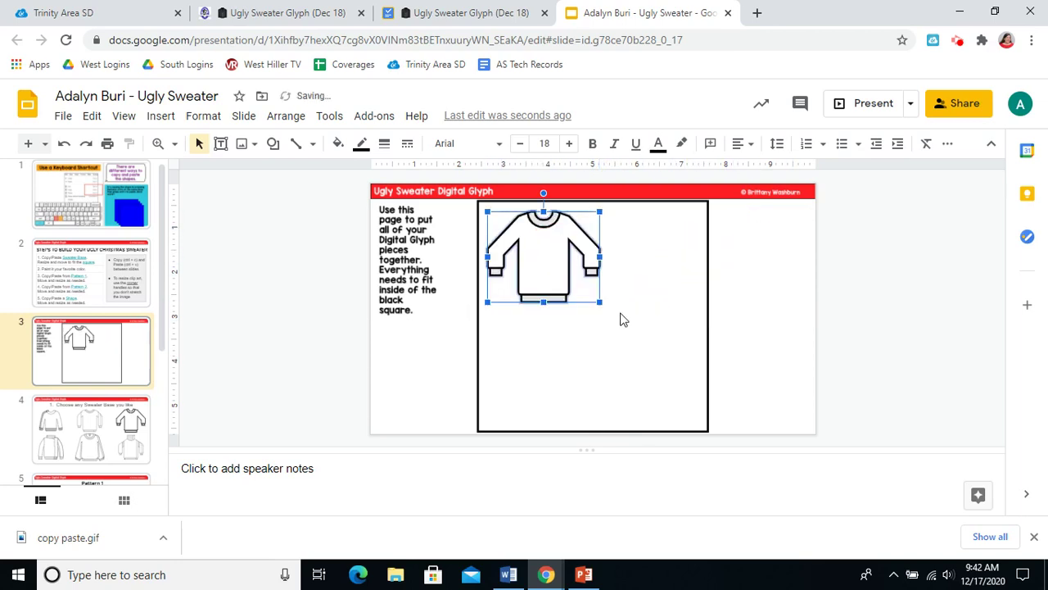
pyautogui.moveTo(600, 303); pyautogui.dragTo(695, 420)
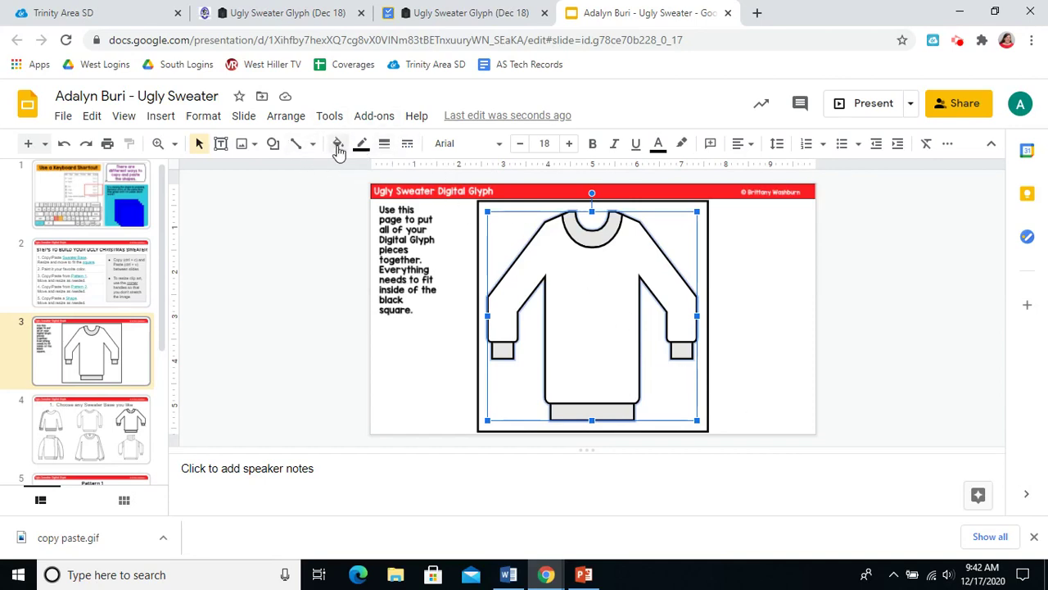
pyautogui.click(432, 369)
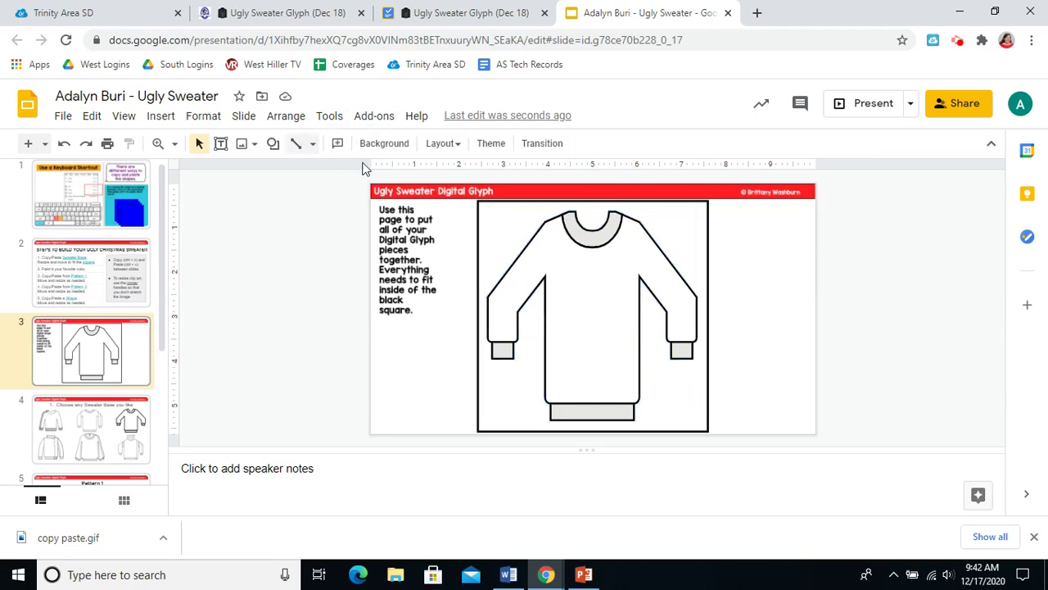
# Fill the sweater on slide 3 with the teal radial theme gradient
pyautogui.click(586, 295)
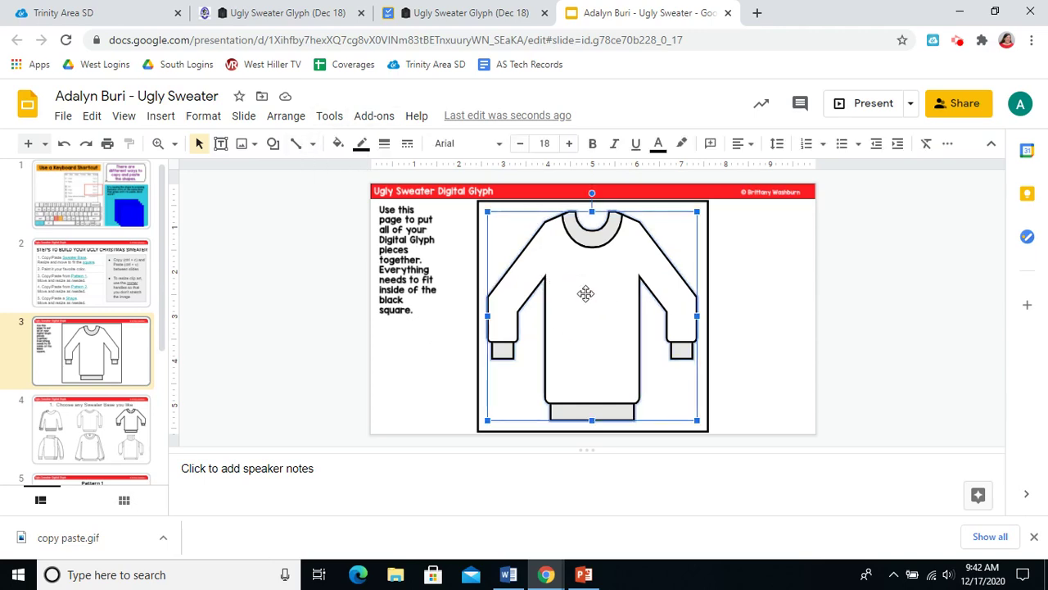
pyautogui.click(338, 144)
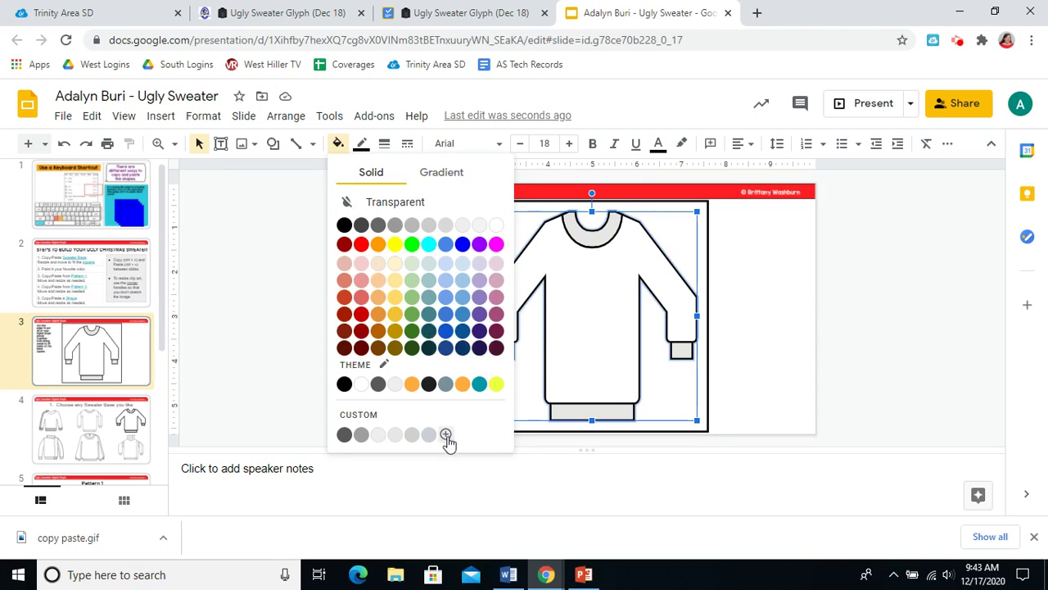
pyautogui.click(441, 177)
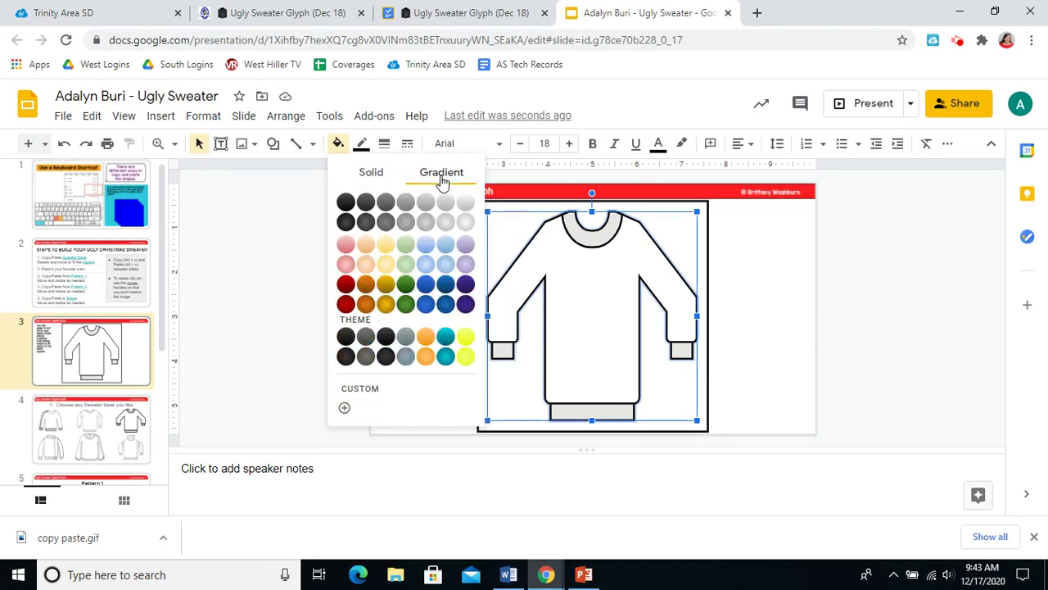
pyautogui.click(445, 355)
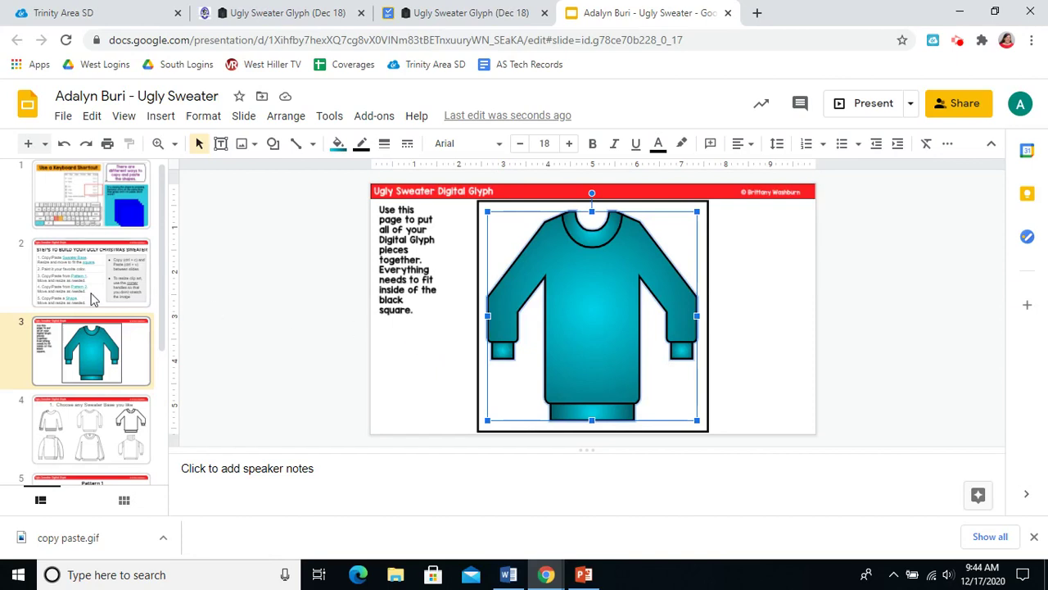
# Copy the thin yellow wavy stripe from the Pattern 1 slide to slide 3 and place it across the sweater's chest
pyautogui.scroll(-1, 92, 300)
pyautogui.scroll(-1, 92, 300)
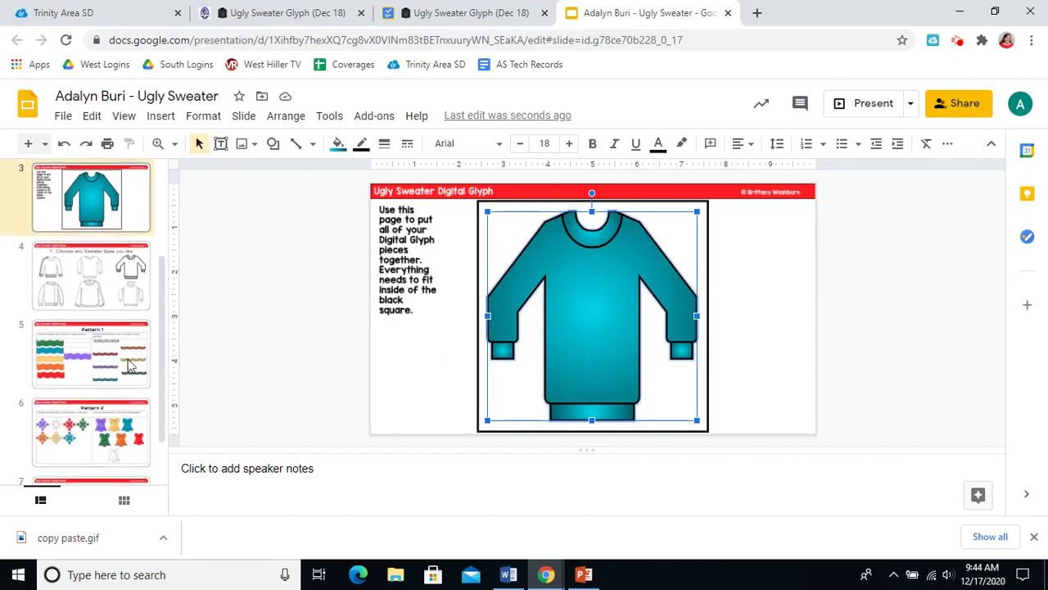
pyautogui.click(96, 353)
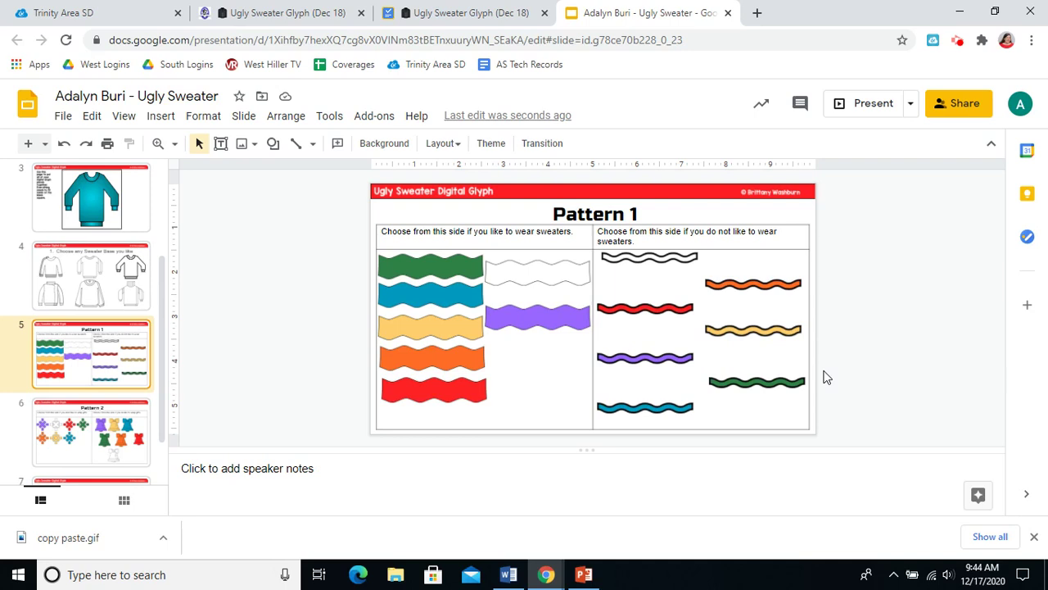
pyautogui.click(754, 329)
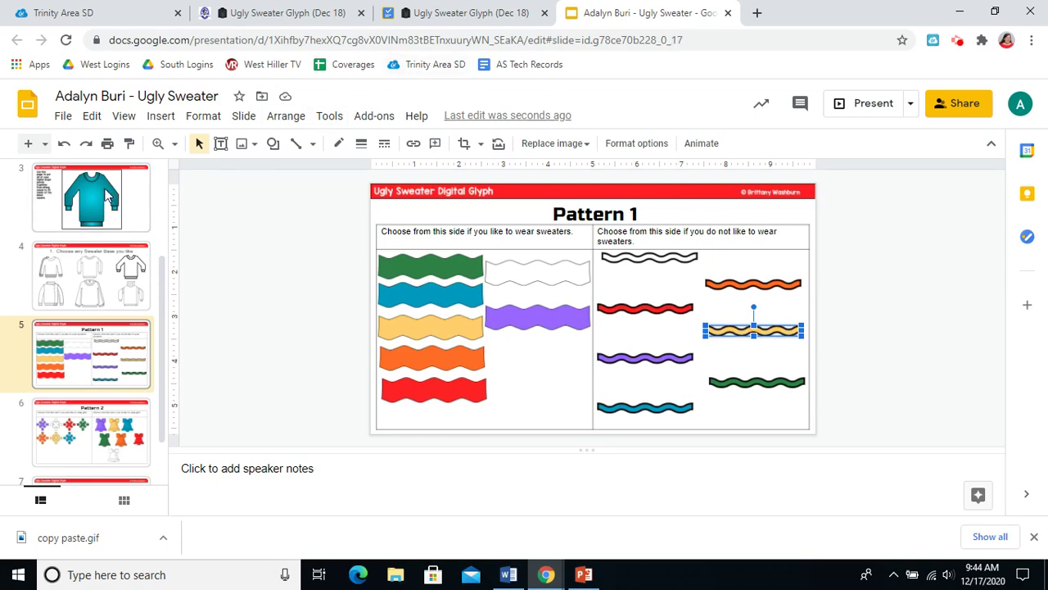
pyautogui.click(102, 194)
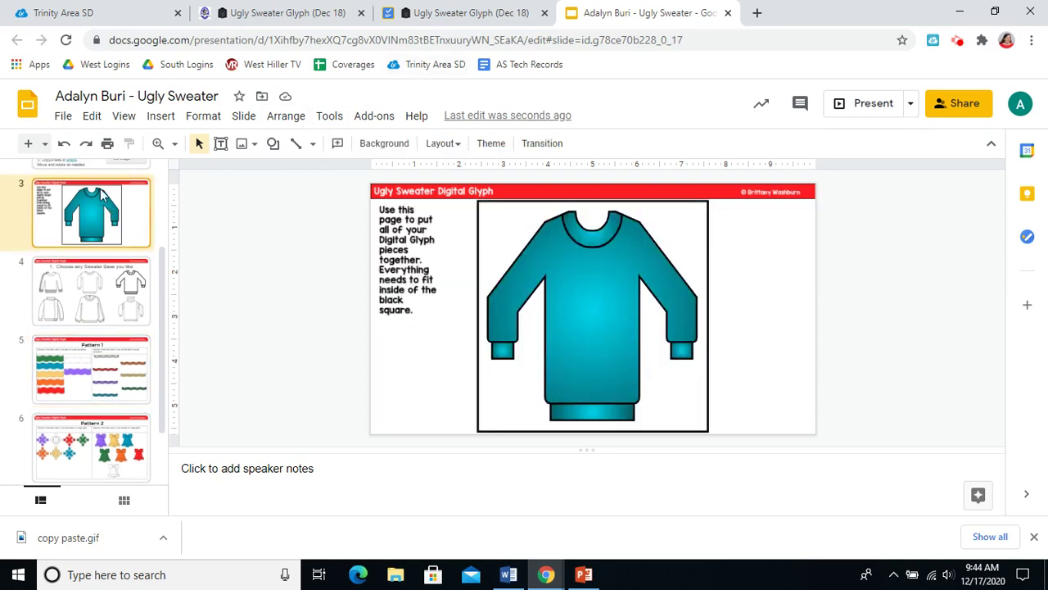
pyautogui.hotkey('ctrl', 'v')
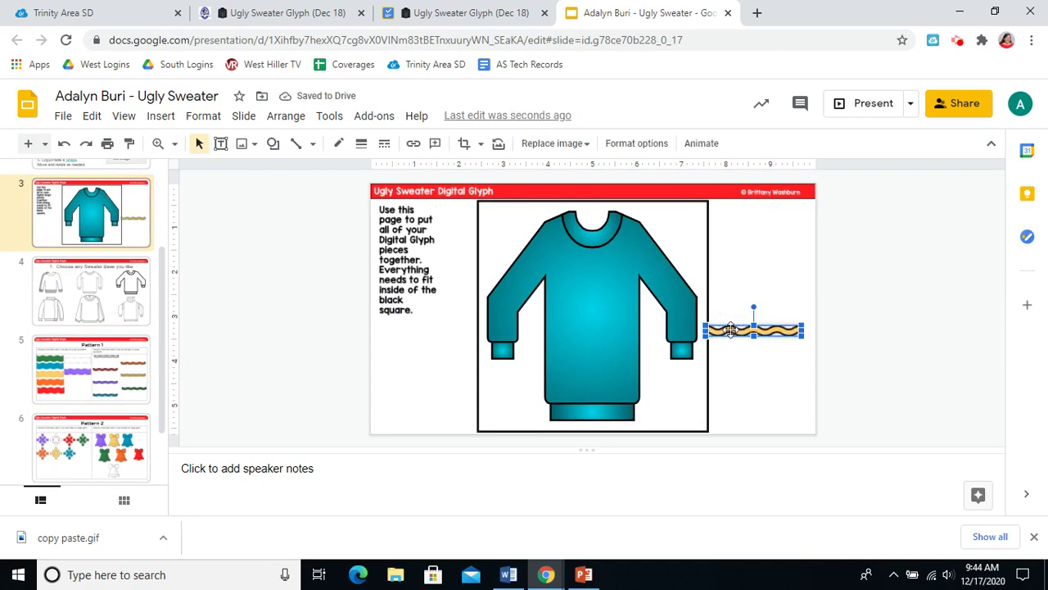
pyautogui.moveTo(732, 329); pyautogui.dragTo(572, 289)
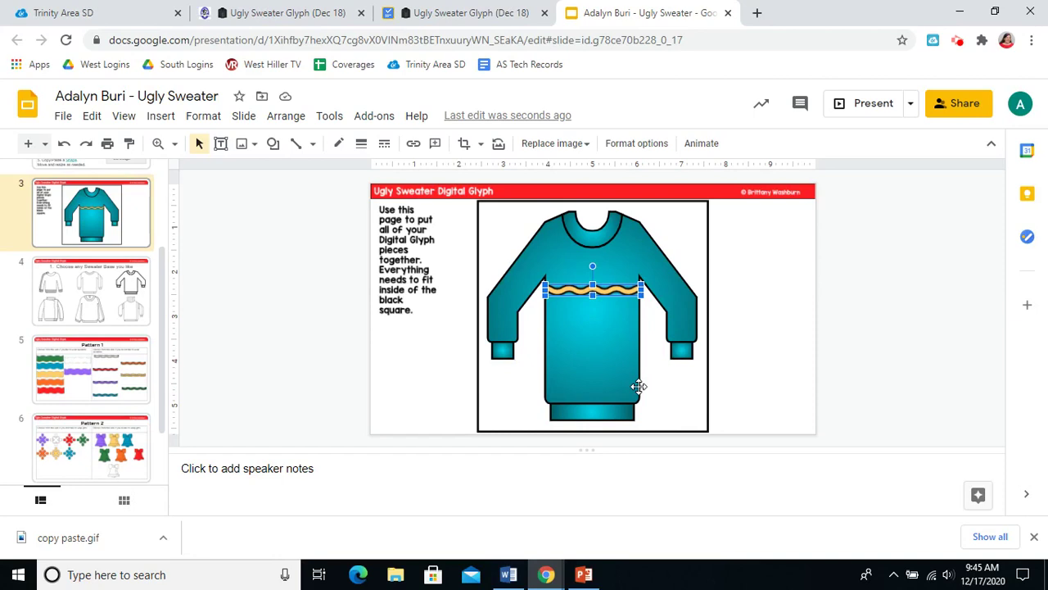
# Paste four more yellow wavy stripes and space them evenly down the sweater's body below the first one
pyautogui.hotkey('ctrl', 'v')
pyautogui.hotkey('ctrl', 'v')
pyautogui.hotkey('ctrl', 'v')
pyautogui.hotkey('ctrl', 'v')
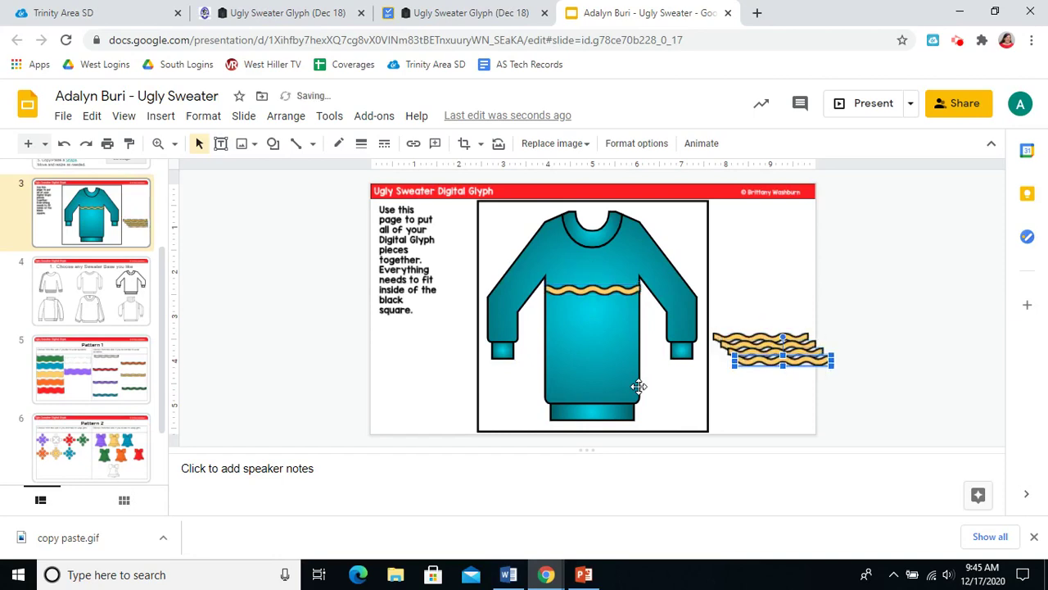
pyautogui.click(765, 366)
pyautogui.moveTo(765, 365); pyautogui.dragTo(575, 319)
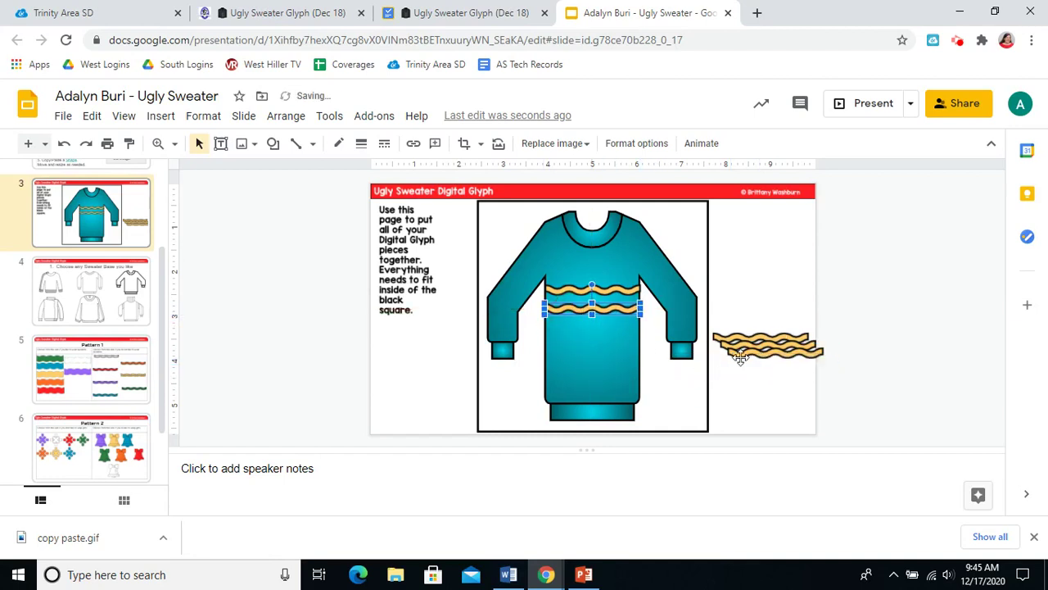
pyautogui.moveTo(740, 360); pyautogui.dragTo(577, 339)
pyautogui.moveTo(769, 342); pyautogui.dragTo(592, 353)
pyautogui.click(757, 338)
pyautogui.moveTo(756, 337); pyautogui.dragTo(584, 367)
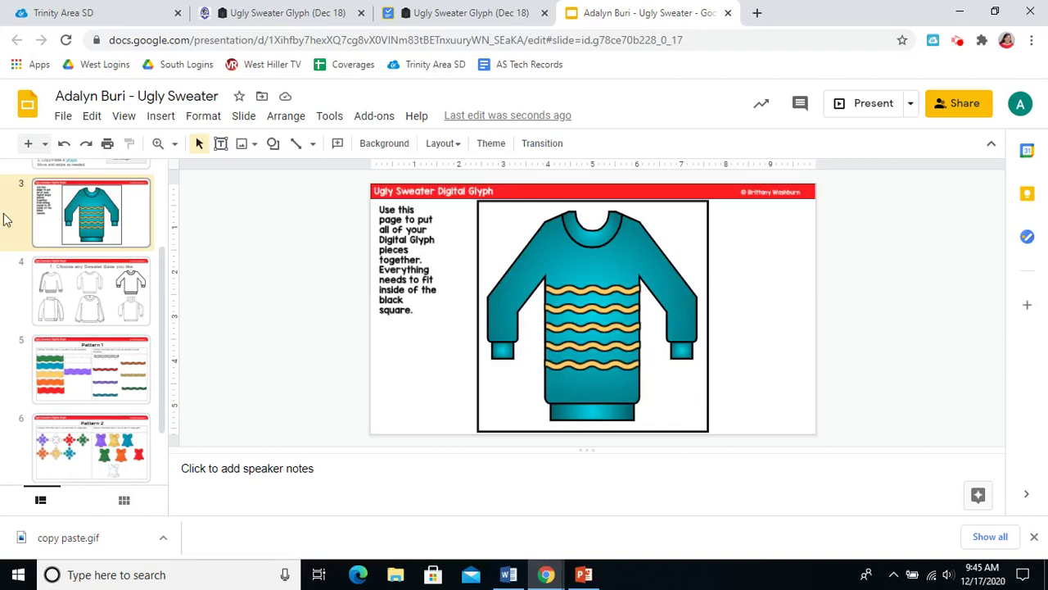
# Copy the white snowflake from the Pattern 2 slide to slide 3 and place it on the upper left sleeve
pyautogui.click(93, 369)
pyautogui.click(71, 441)
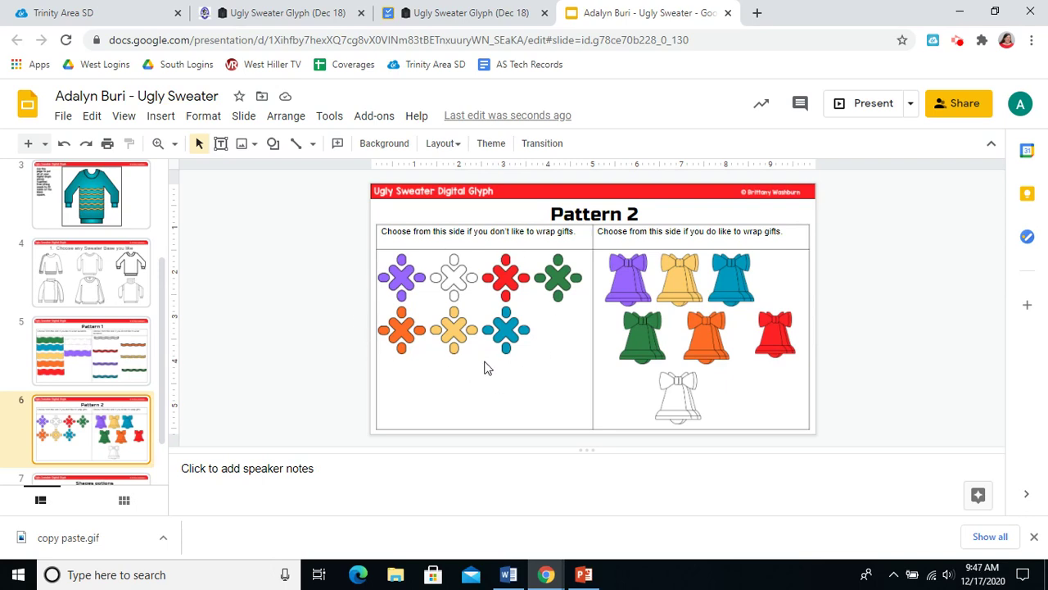
pyautogui.click(453, 272)
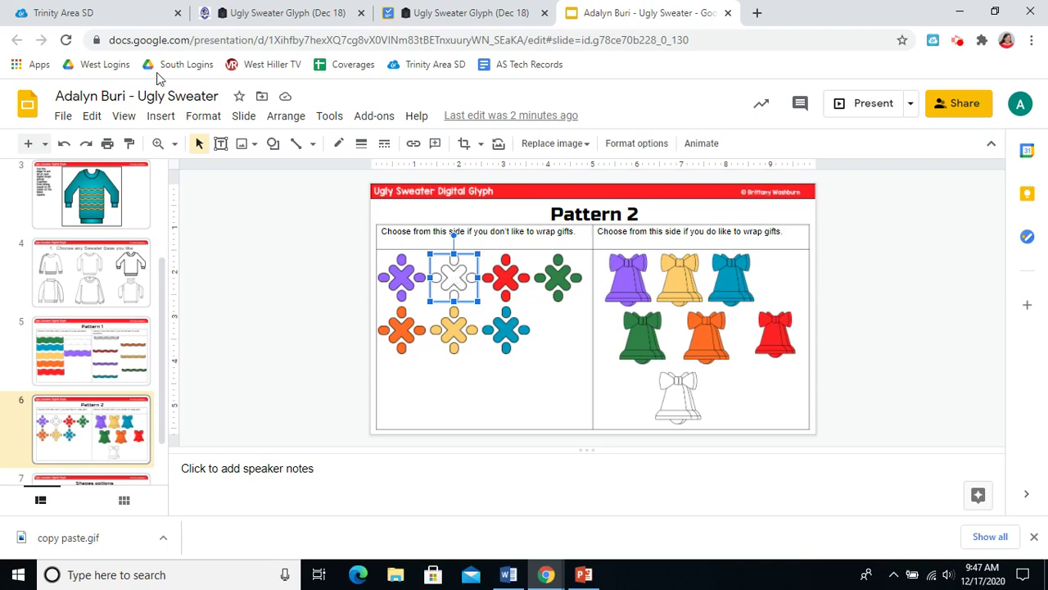
pyautogui.click(103, 208)
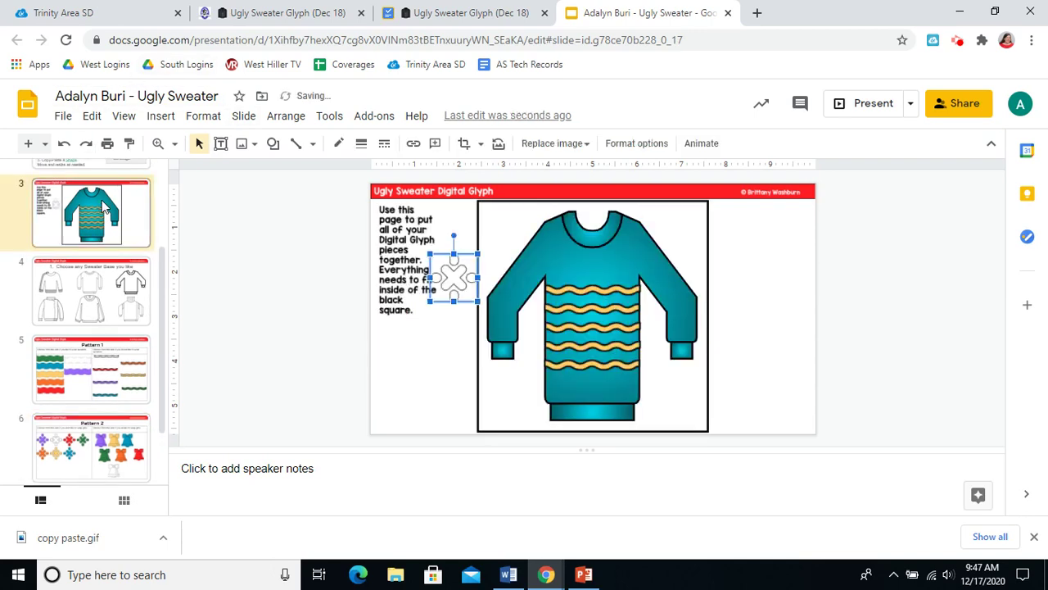
pyautogui.moveTo(454, 279); pyautogui.dragTo(539, 254)
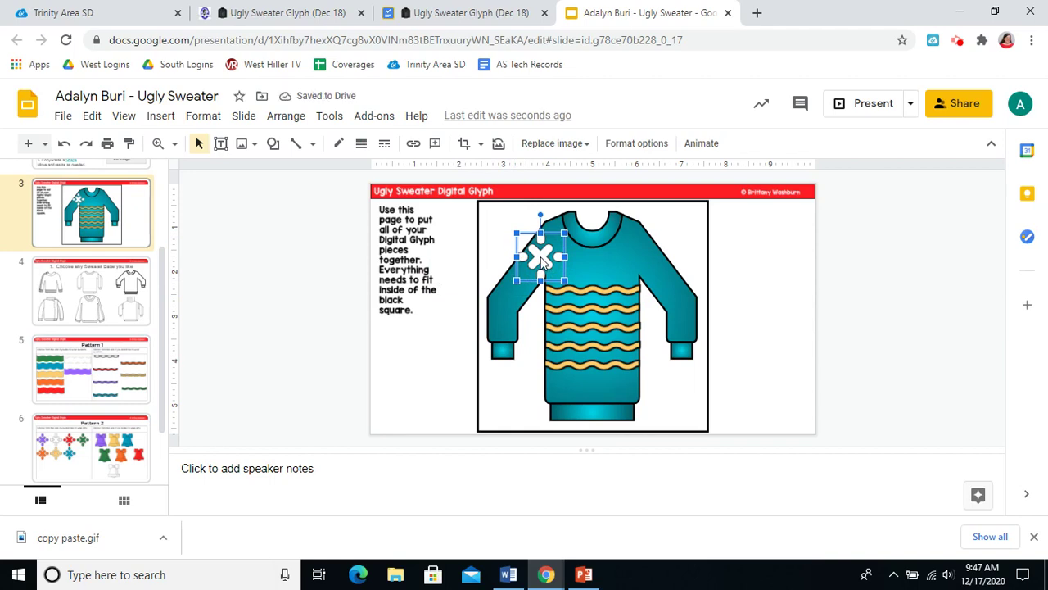
# Paste more white snowflakes onto both sleeves and shrink the one on the lower right sleeve to fit its width
pyautogui.hotkey('ctrl', 'v')
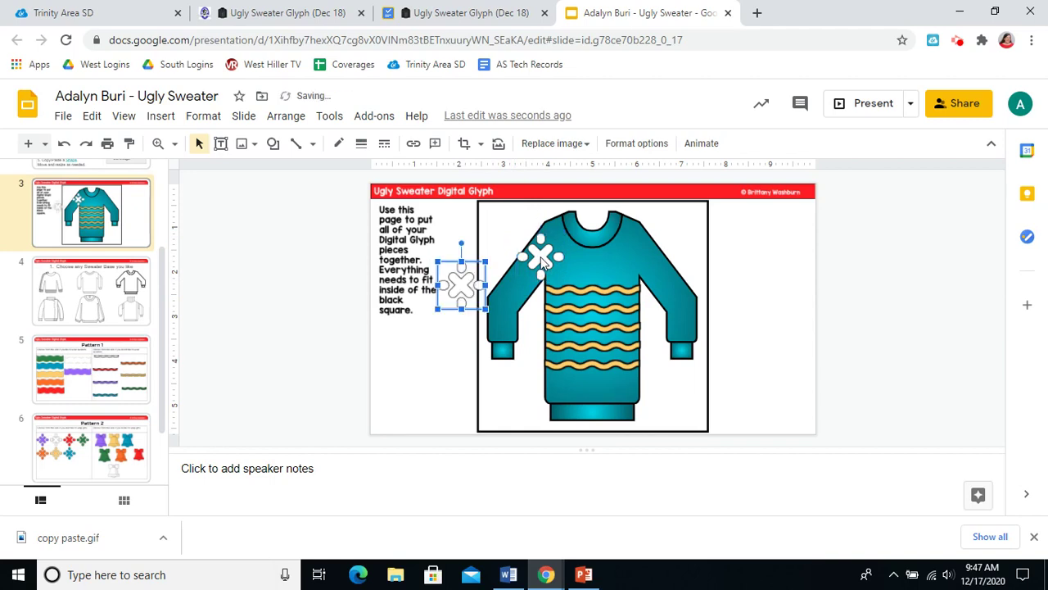
pyautogui.moveTo(471, 302); pyautogui.dragTo(676, 305)
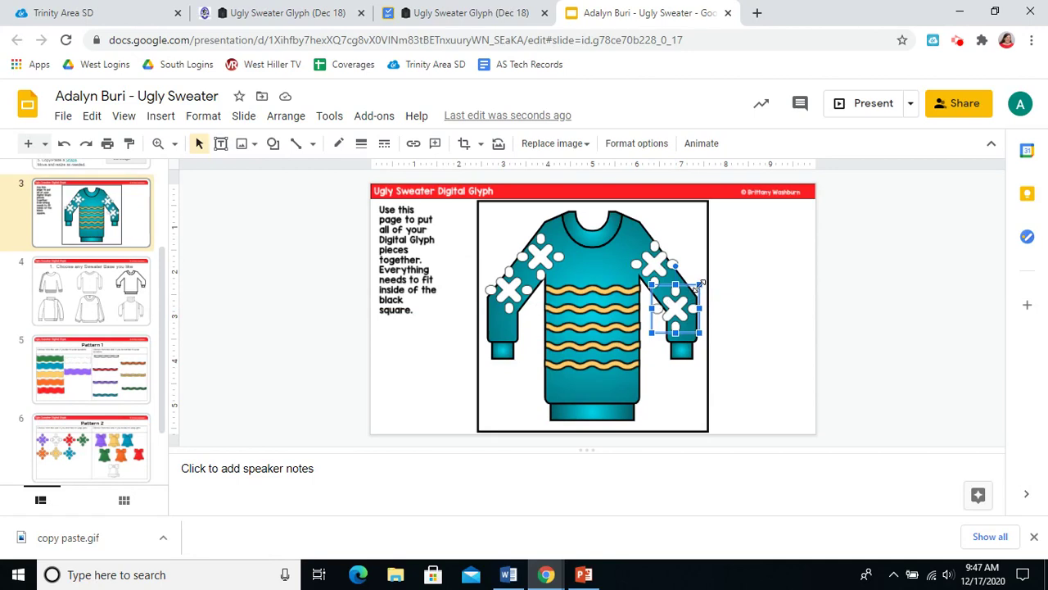
pyautogui.moveTo(701, 283); pyautogui.dragTo(679, 300)
# Delete the three full-size snowflakes from the sleeves and select the small one on the right sleeve
pyautogui.click(660, 262)
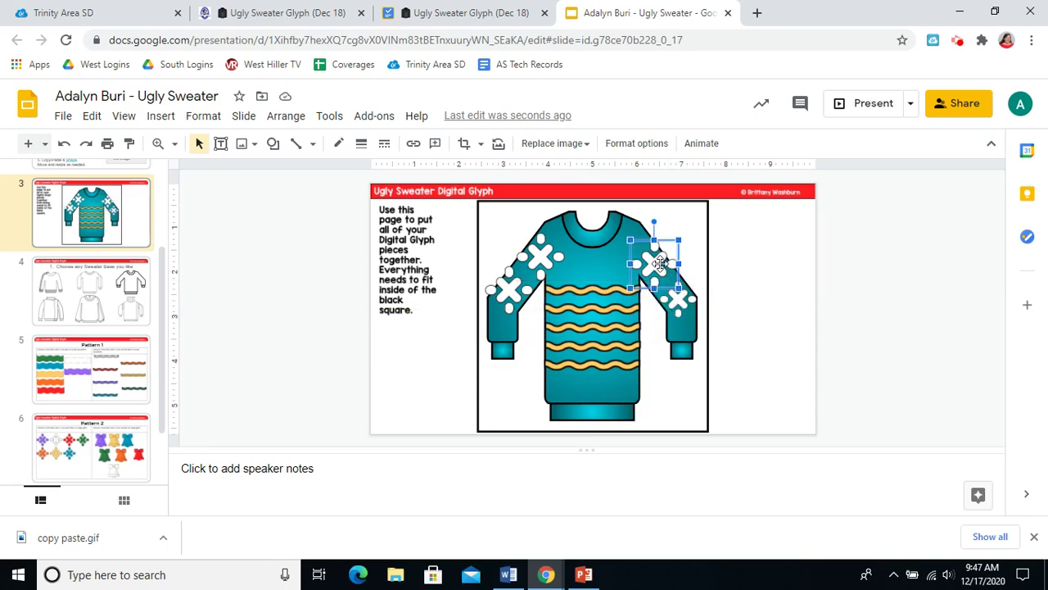
pyautogui.press('Delete')
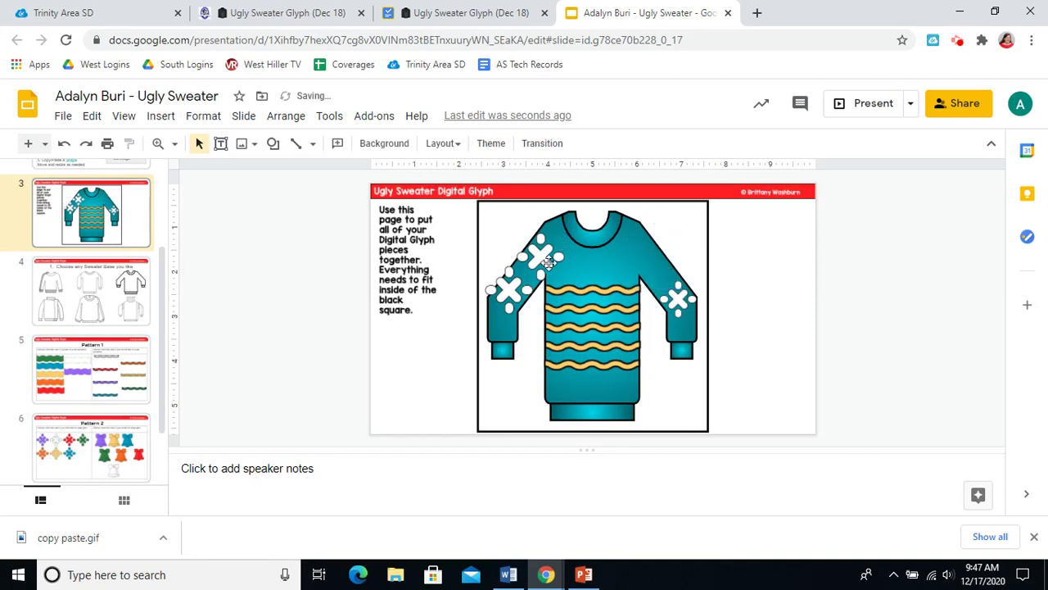
pyautogui.click(541, 257)
pyautogui.press('Delete')
pyautogui.click(511, 290)
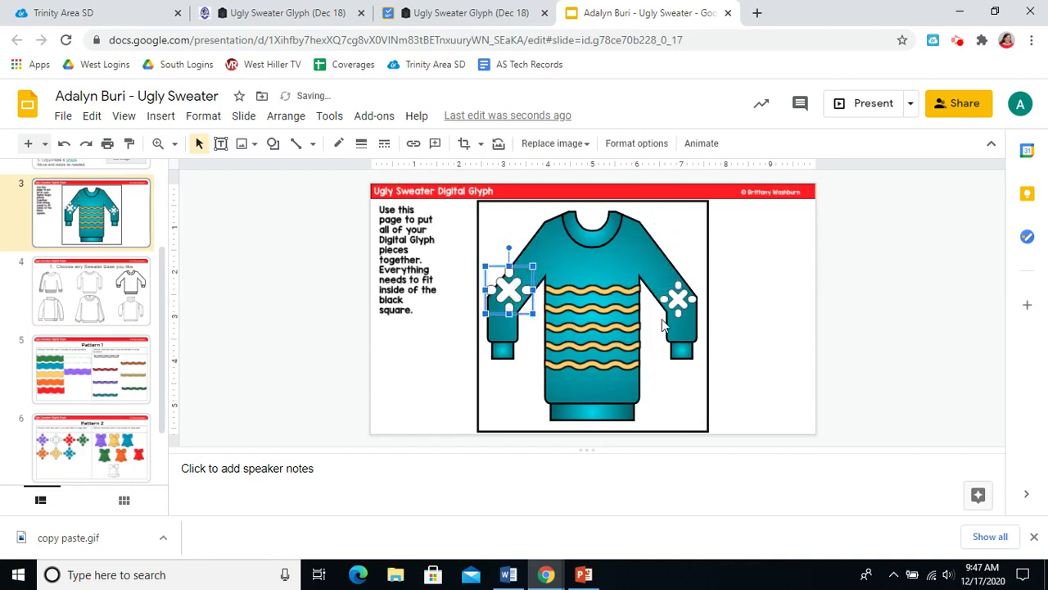
pyautogui.press('Delete')
pyautogui.click(678, 296)
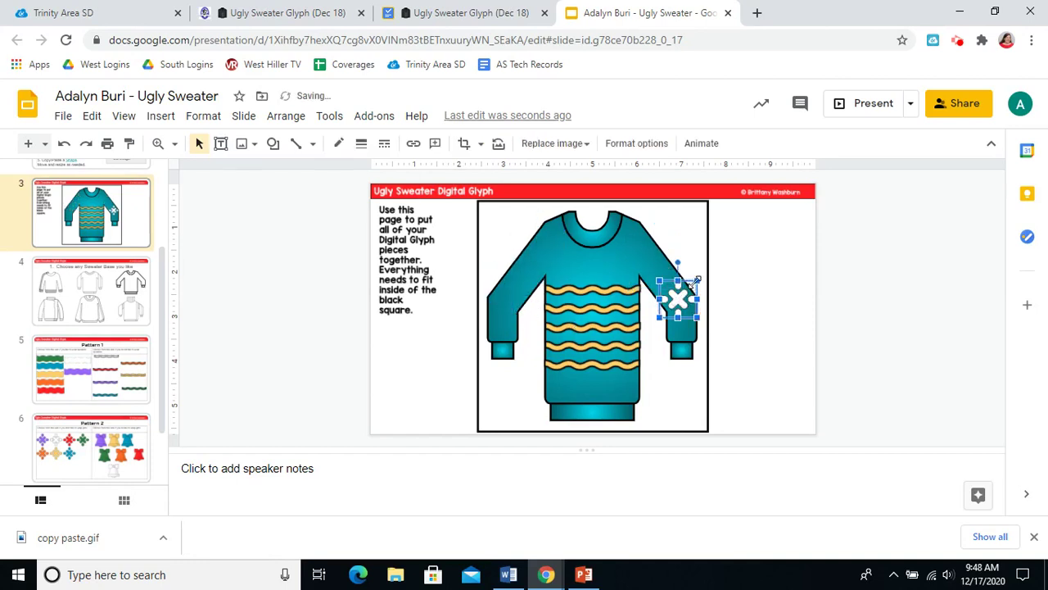
# Shrink the white snowflake further, paste several copies of it, and space four of them along the left sleeve
pyautogui.moveTo(697, 280); pyautogui.dragTo(683, 295)
pyautogui.click(680, 300)
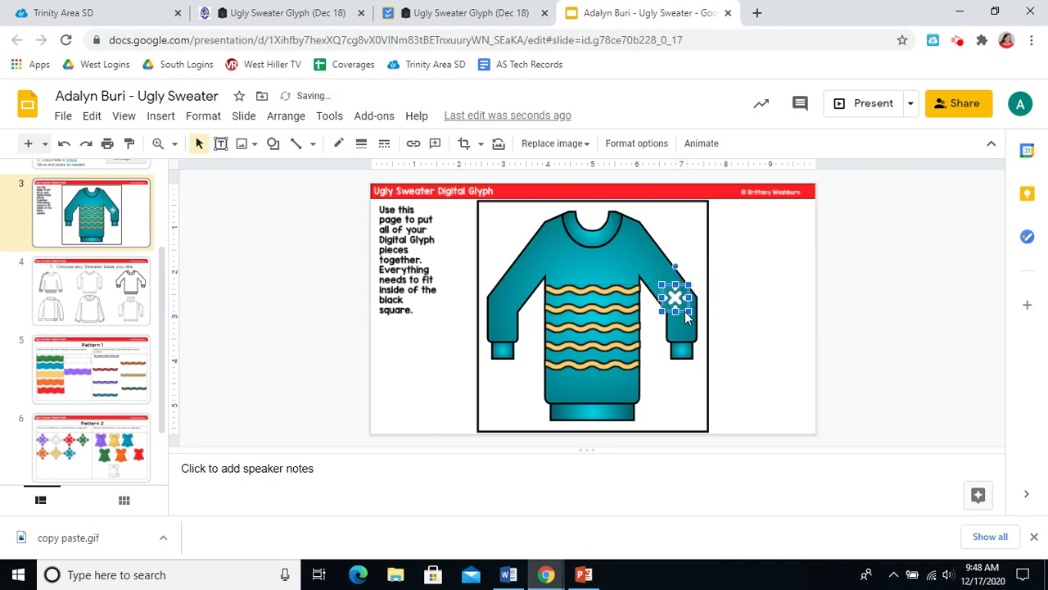
pyautogui.moveTo(686, 317); pyautogui.dragTo(711, 334)
pyautogui.moveTo(514, 282); pyautogui.dragTo(502, 317)
pyautogui.moveTo(718, 344); pyautogui.dragTo(510, 290)
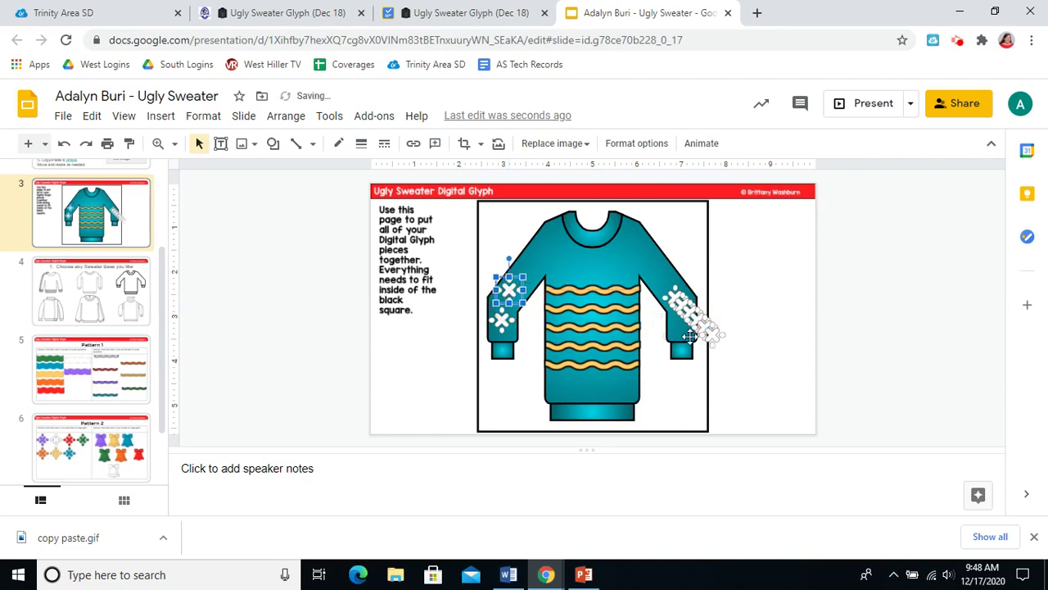
pyautogui.moveTo(710, 333); pyautogui.dragTo(550, 242)
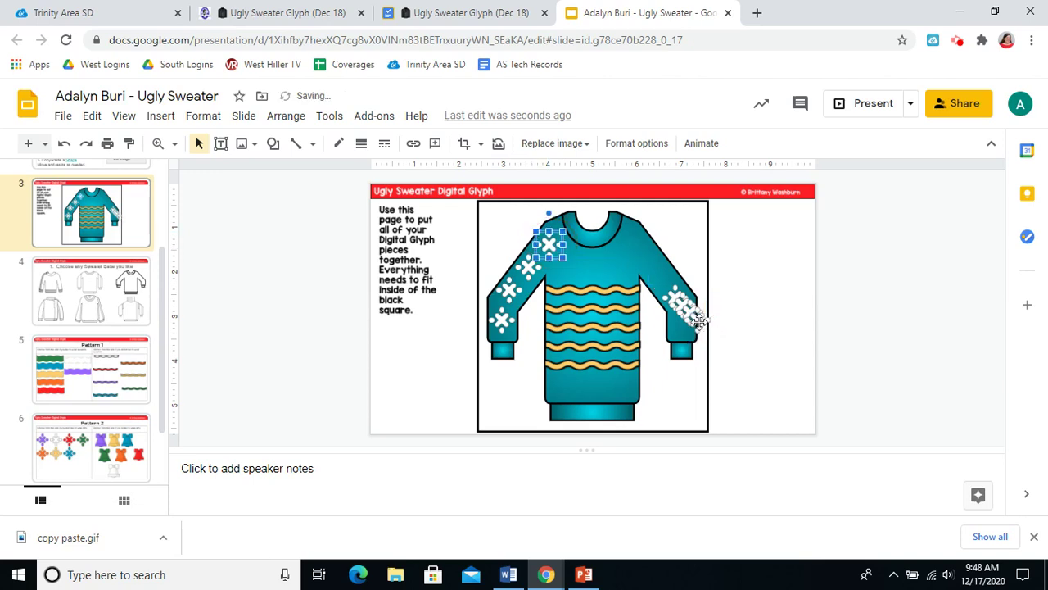
# Space the remaining four small snowflakes along the right sleeve from shoulder to cuff, mirroring the left sleeve
pyautogui.moveTo(699, 321); pyautogui.dragTo(635, 244)
pyautogui.moveTo(691, 313); pyautogui.dragTo(654, 266)
pyautogui.click(776, 352)
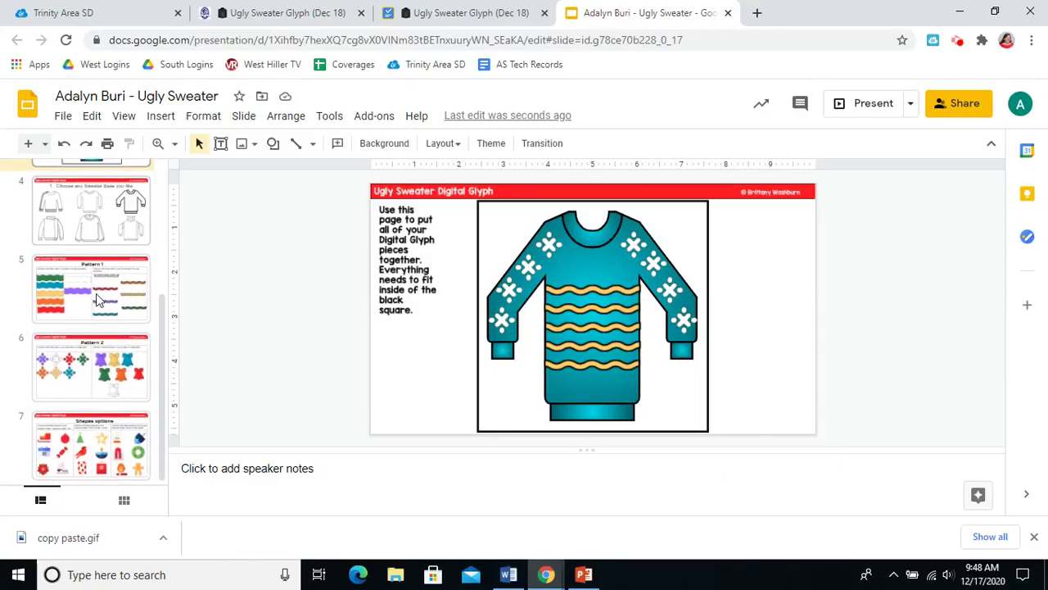
# Copy the white ice skate from the Shapes options slide and paste it onto slide 3
pyautogui.click(82, 446)
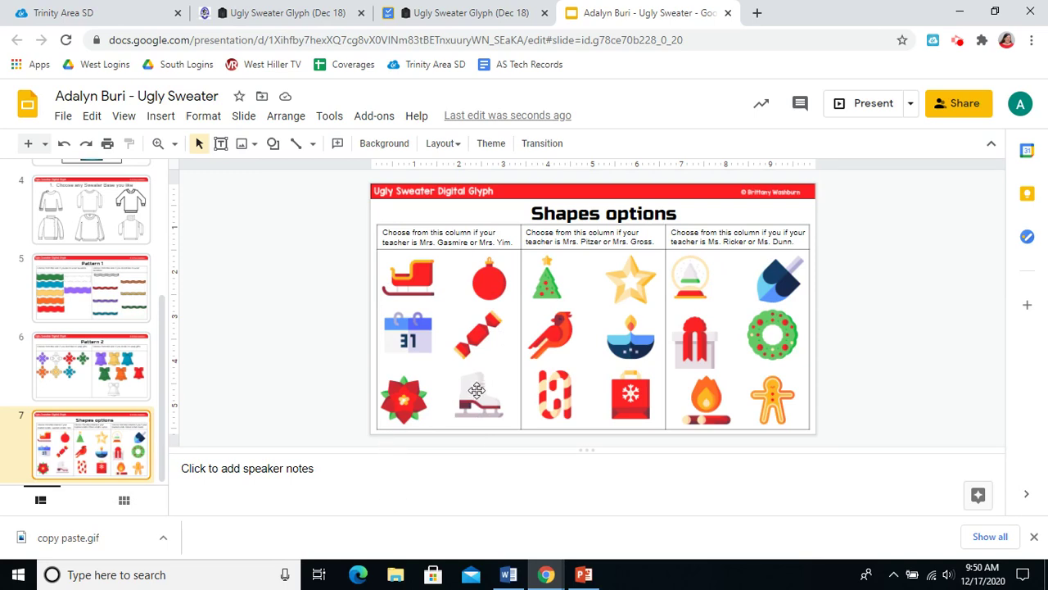
pyautogui.click(479, 396)
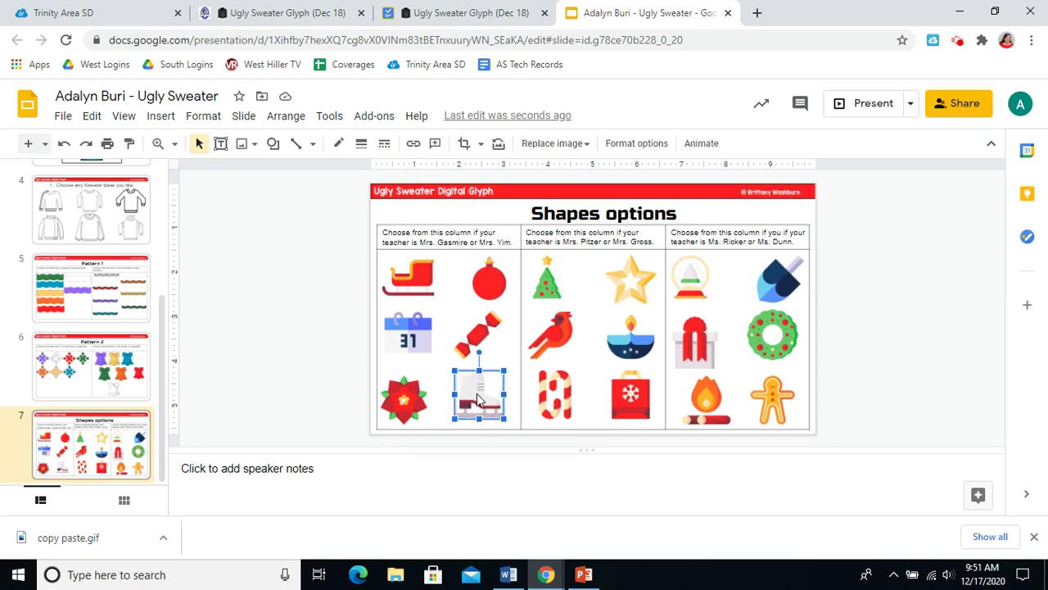
pyautogui.scroll(2, 94, 278)
pyautogui.click(94, 279)
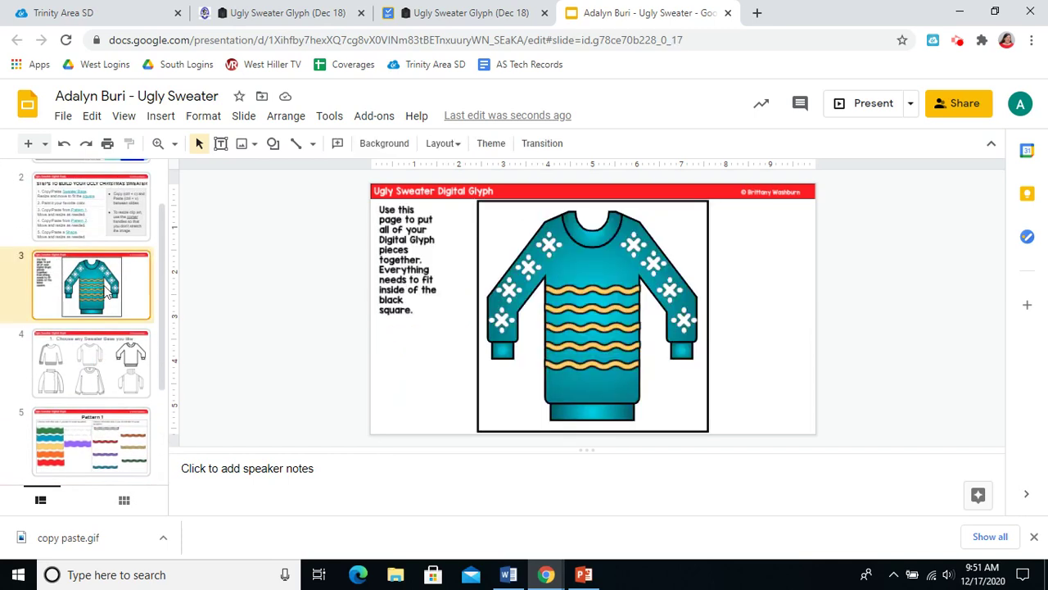
pyautogui.hotkey('ctrl', 'v')
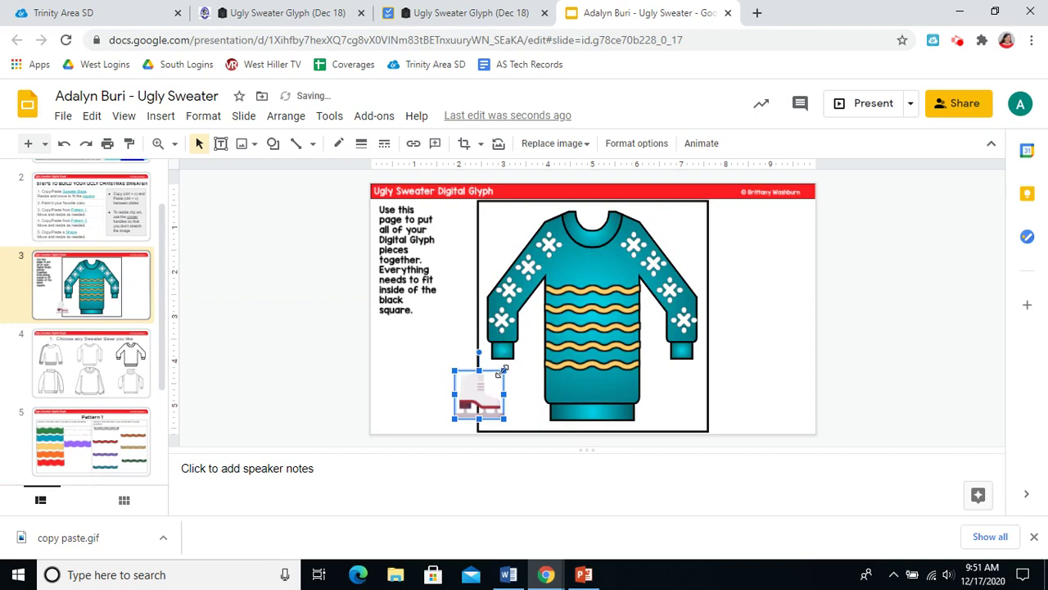
# Enlarge the ice skate proportionally, move it onto the sweater's body, and size it to fit within the body's width
pyautogui.moveTo(503, 370); pyautogui.dragTo(562, 311)
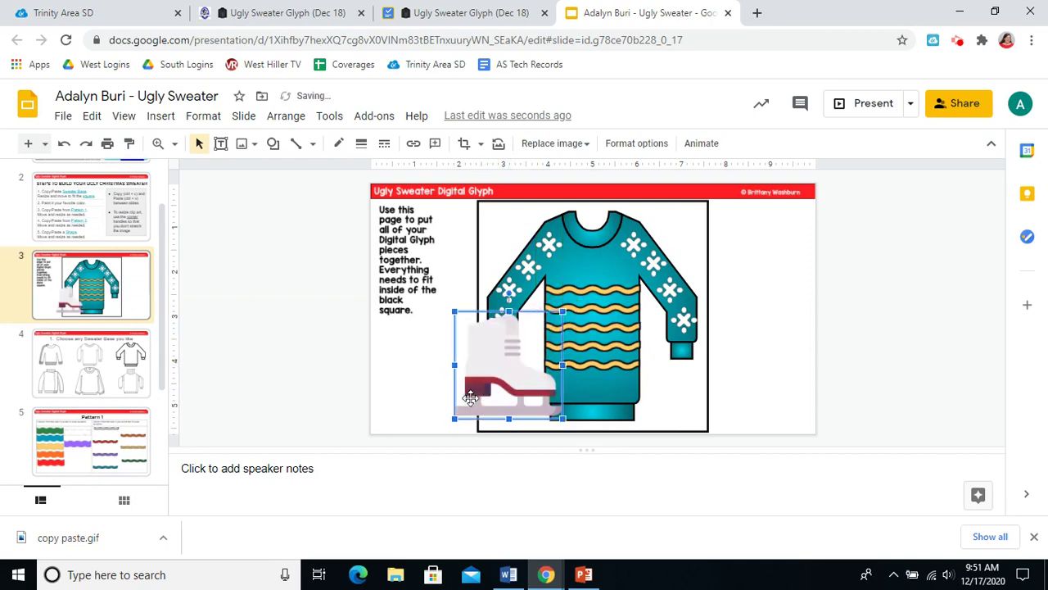
pyautogui.click(498, 390)
pyautogui.moveTo(508, 380); pyautogui.dragTo(598, 344)
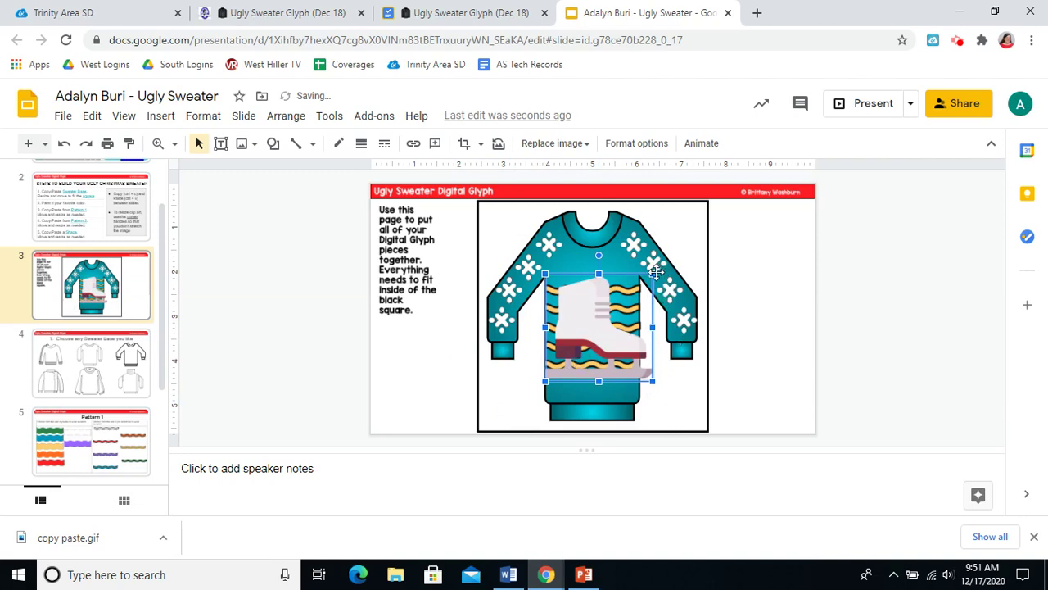
pyautogui.moveTo(653, 274); pyautogui.dragTo(632, 294)
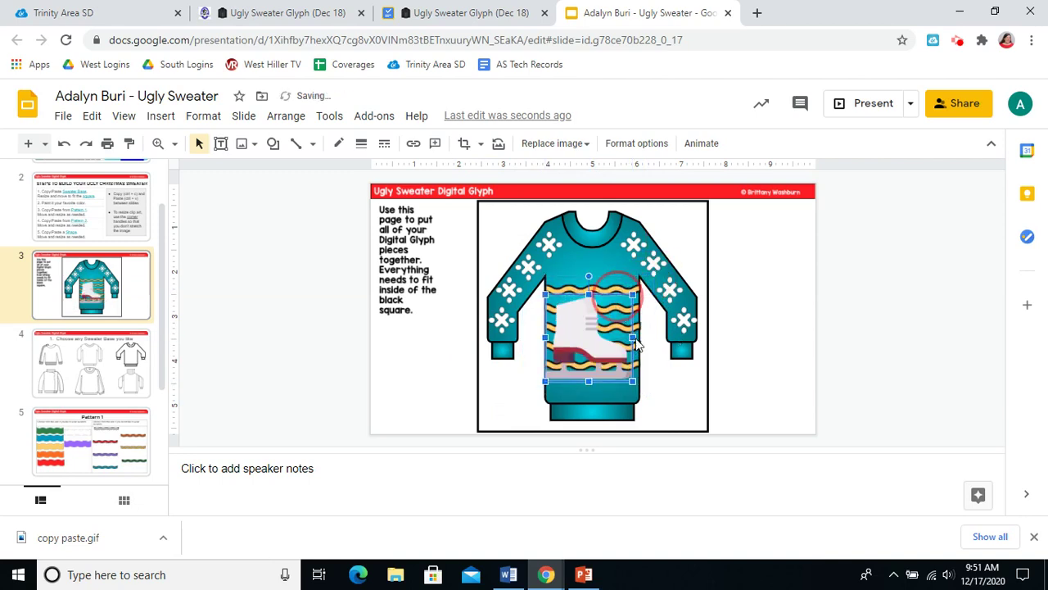
# Center the ice skate over the yellow wavy stripes on the sweater's body and deselect it
pyautogui.click(579, 350)
pyautogui.moveTo(579, 350); pyautogui.dragTo(588, 340)
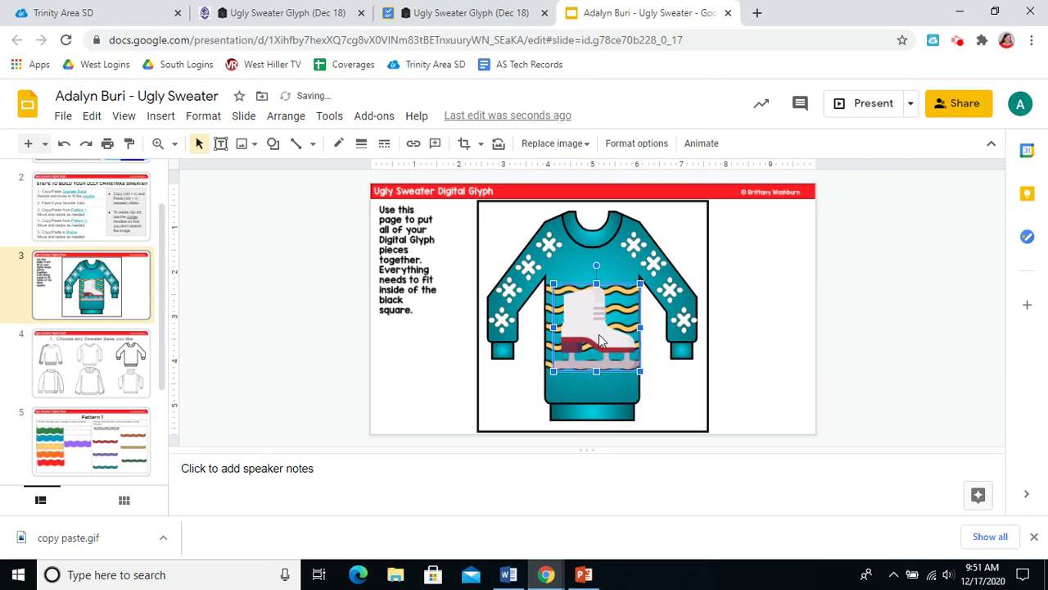
pyautogui.press('Left')
pyautogui.press('Left')
pyautogui.press('Right')
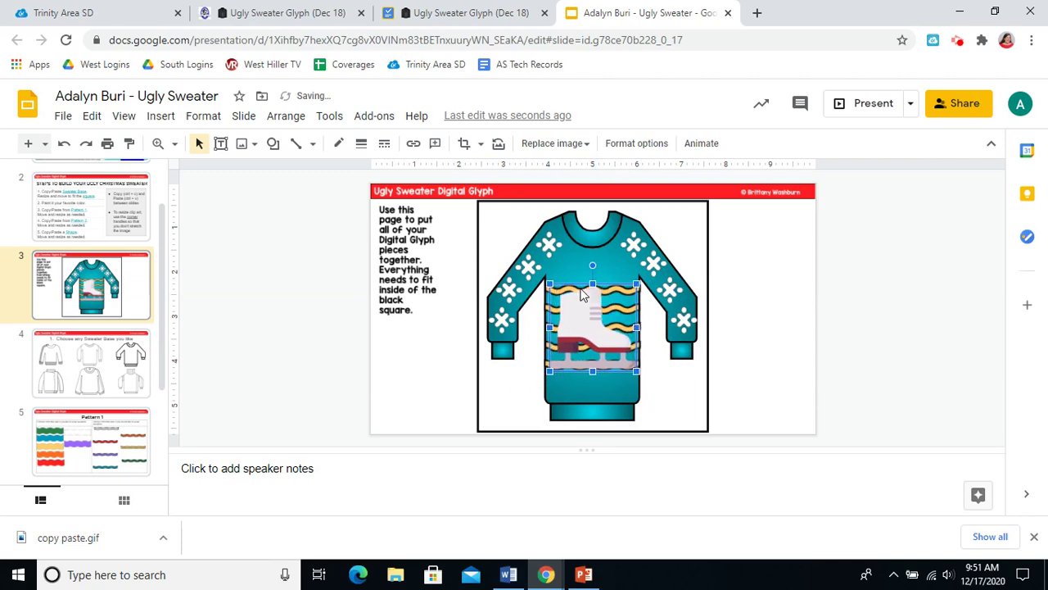
pyautogui.click(782, 374)
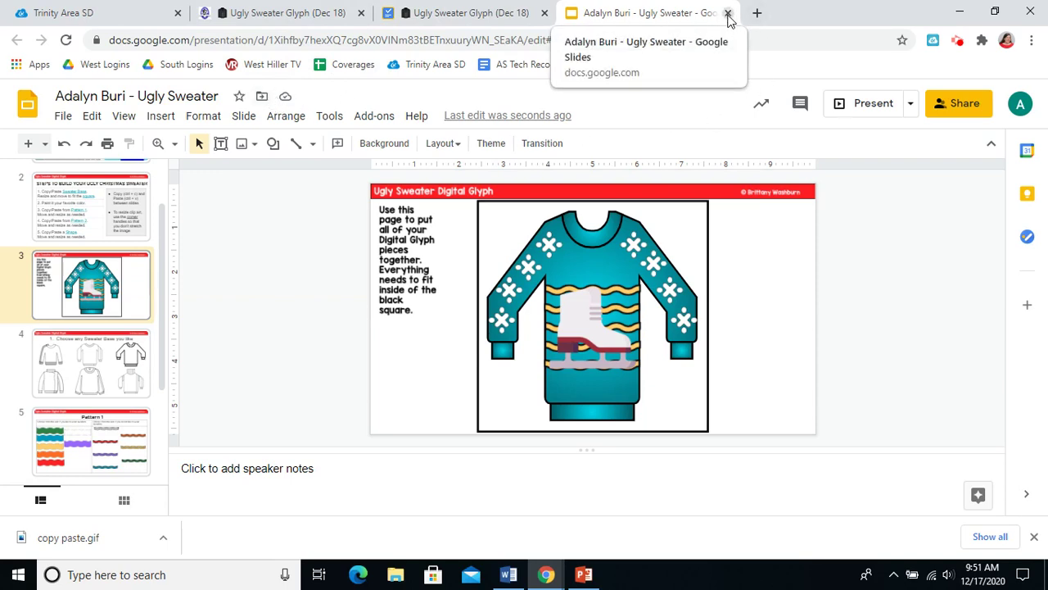
# Close the finished presentation and submit it for the Ugly Sweater Glyph (Dec 18) assignment in Google Assignments
pyautogui.click(728, 14)
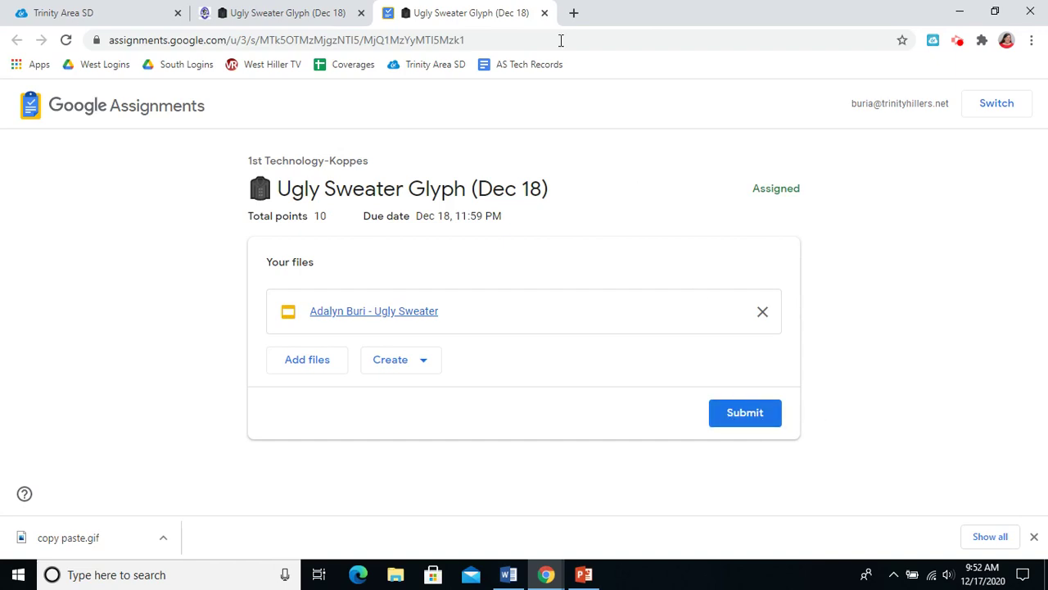
pyautogui.click(545, 13)
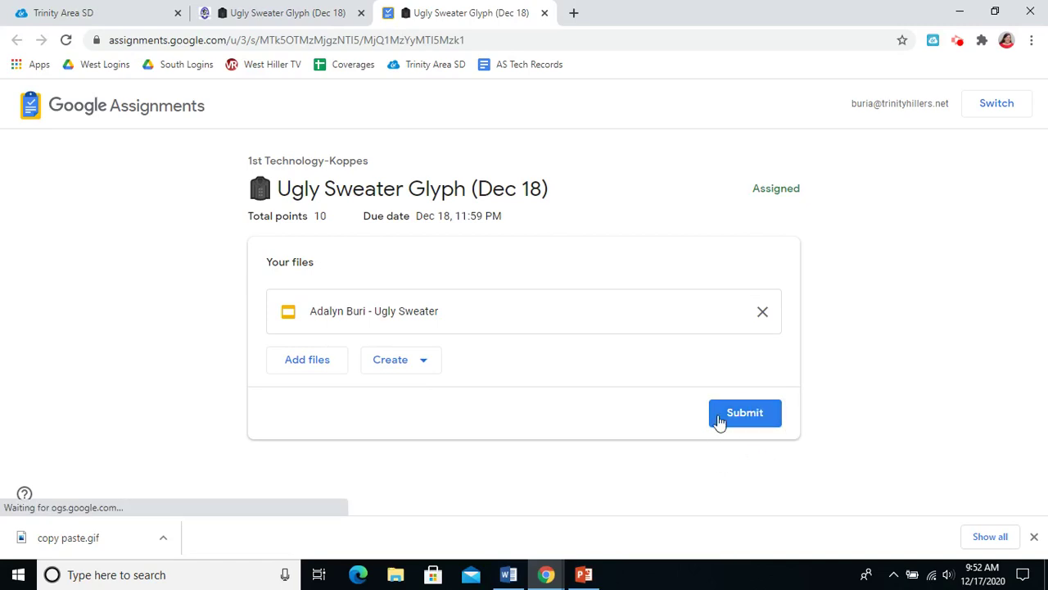
pyautogui.click(751, 415)
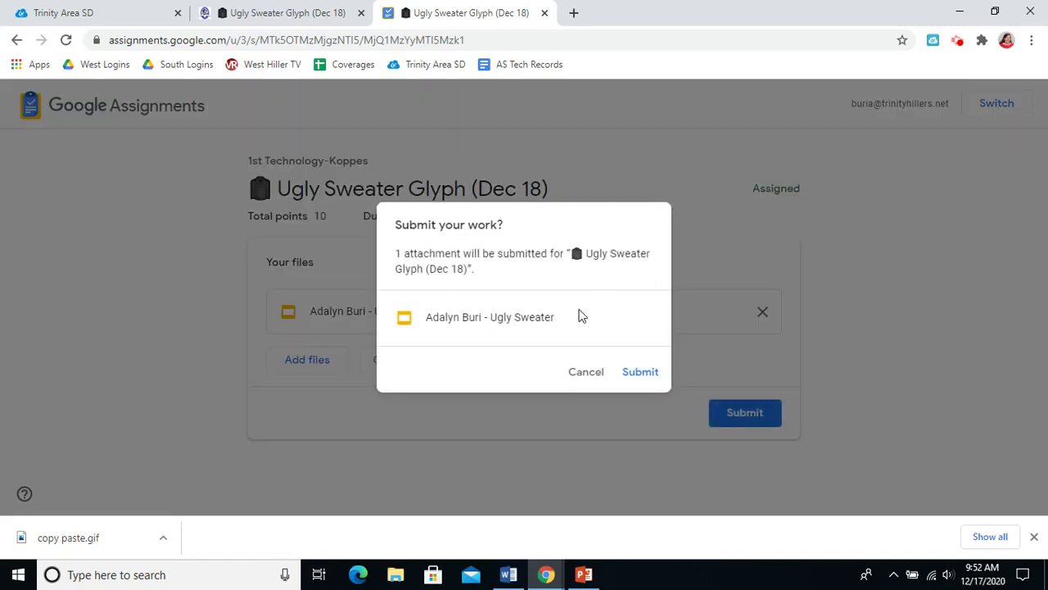
pyautogui.click(639, 372)
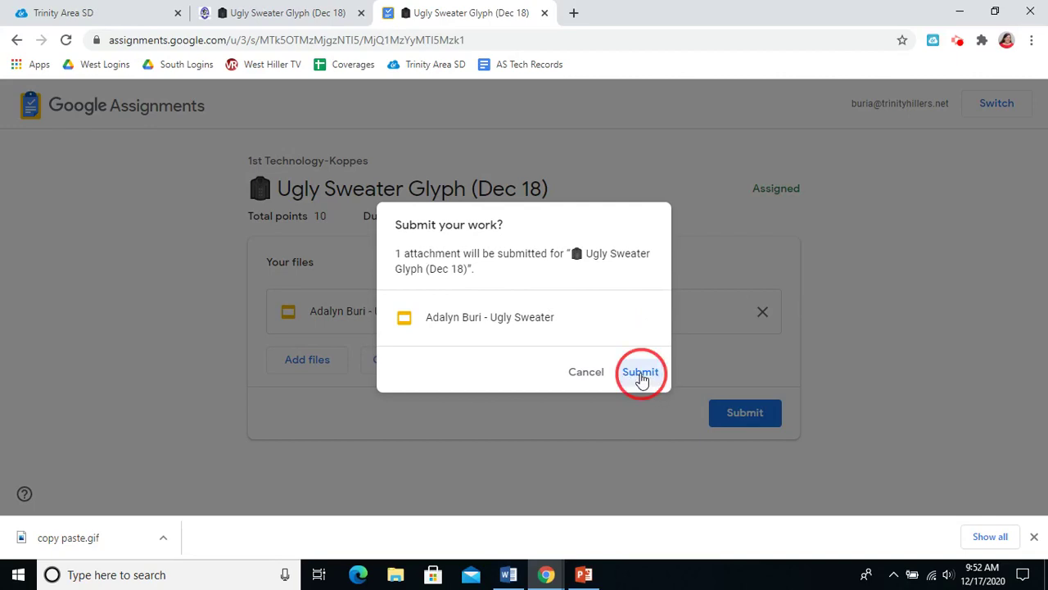